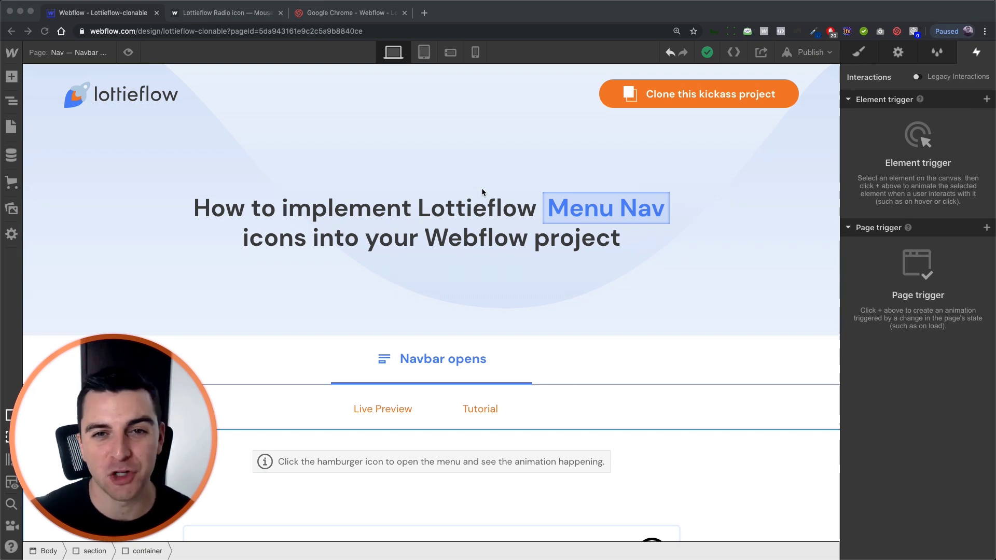
- Scroll the canvas down to the Lottieflow navbar demo card under Live Preview
scroll(430, 365, "down", 4)
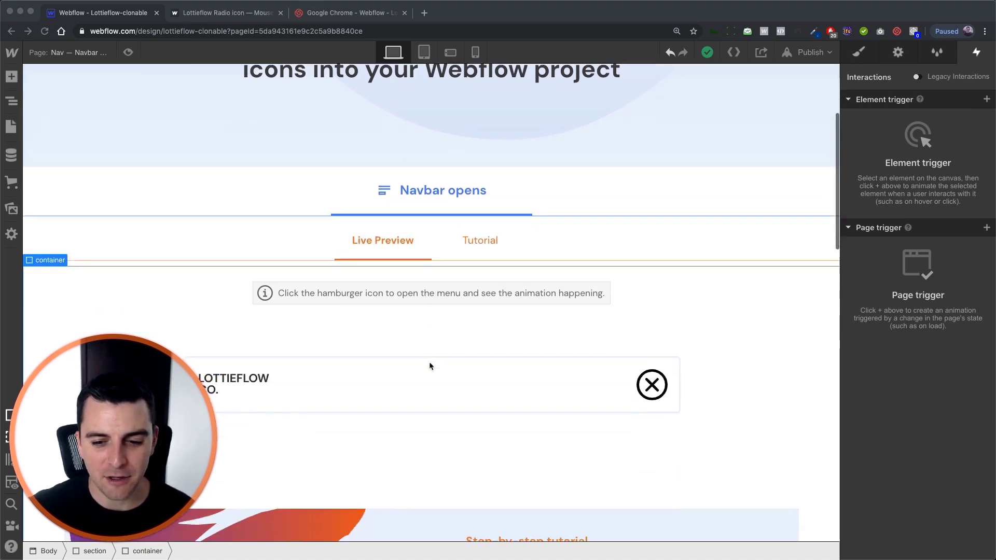
left_click(128, 52)
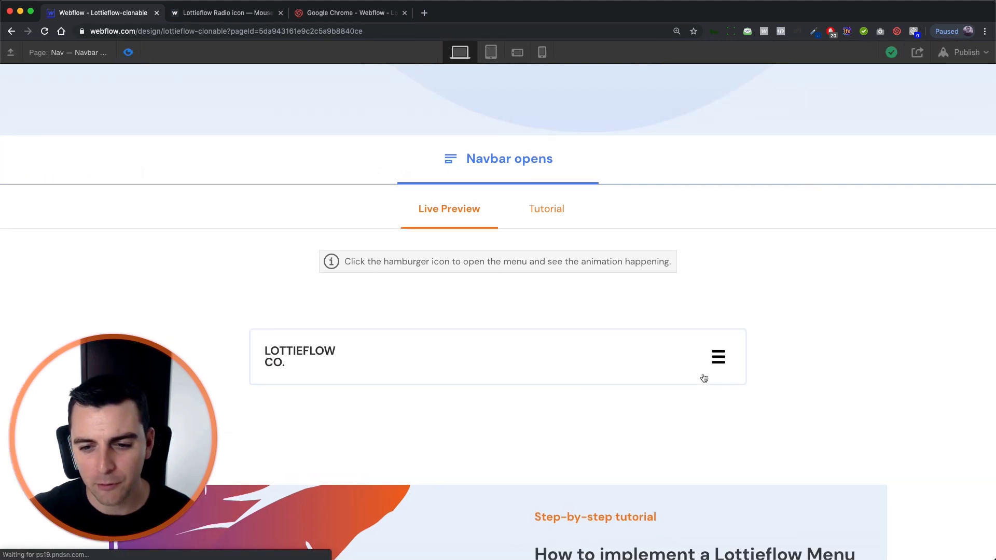
left_click(721, 373)
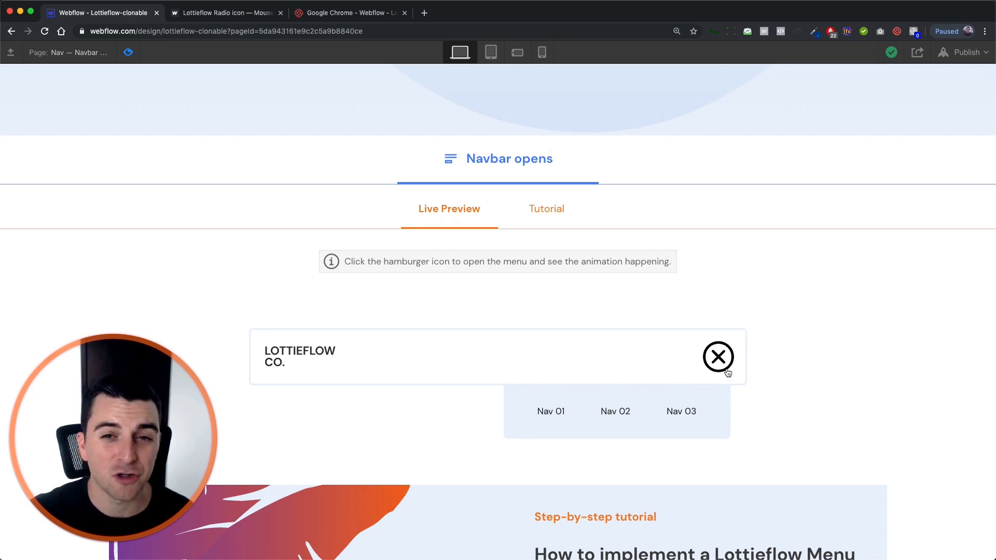
left_click(729, 367)
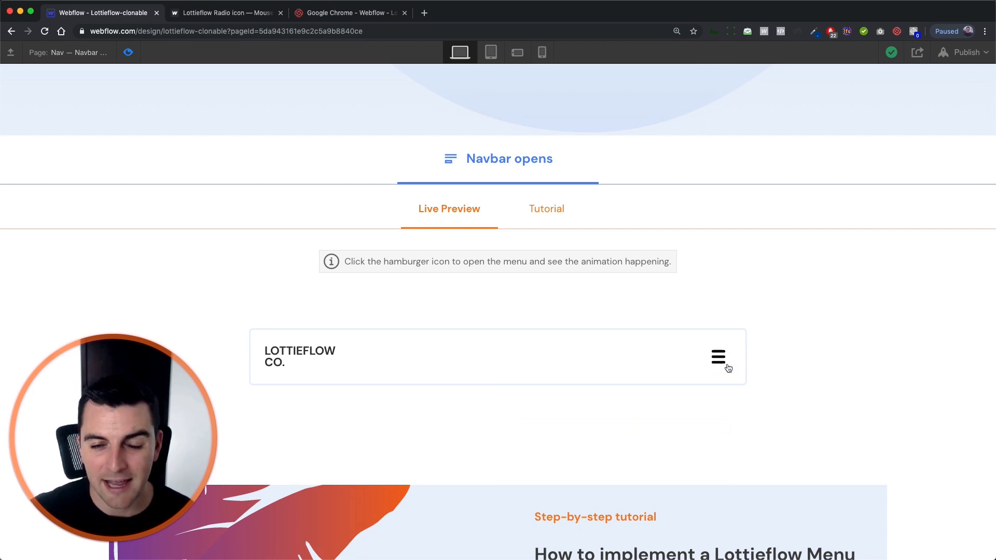
left_click(729, 367)
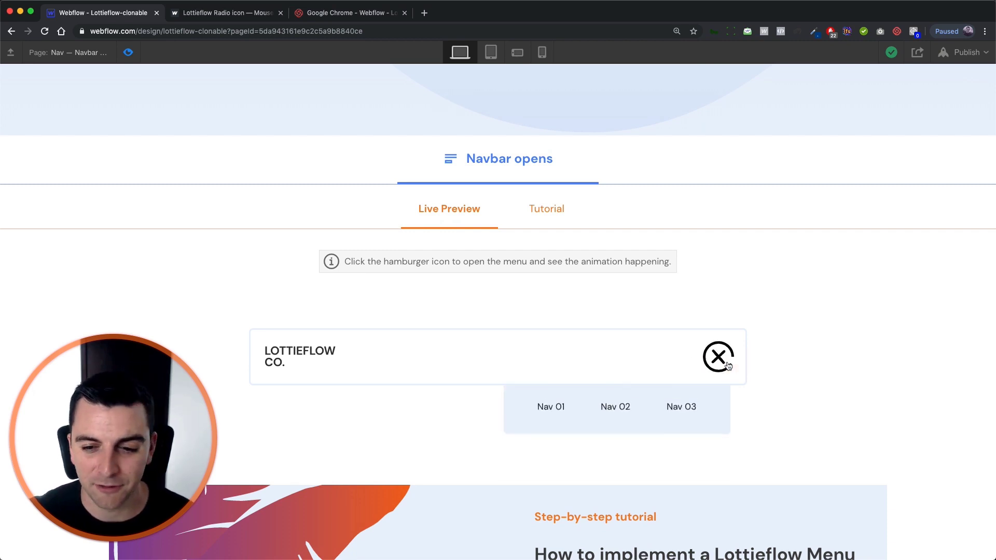
left_click(729, 367)
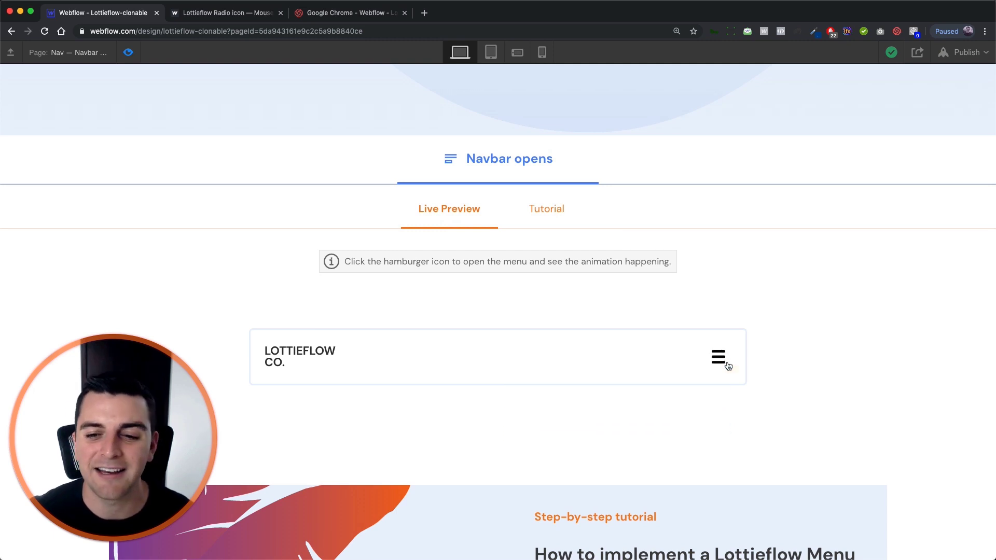
left_click(729, 366)
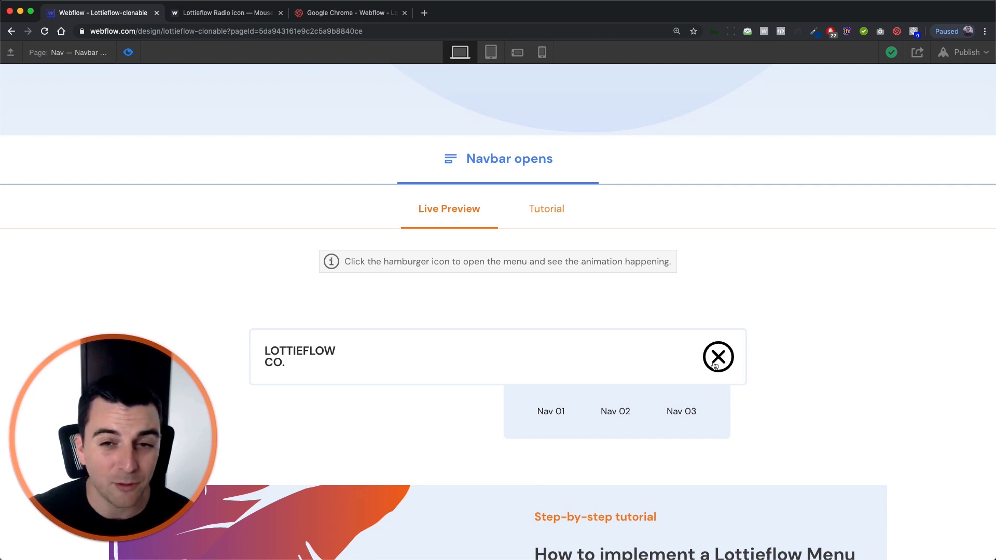
left_click(715, 366)
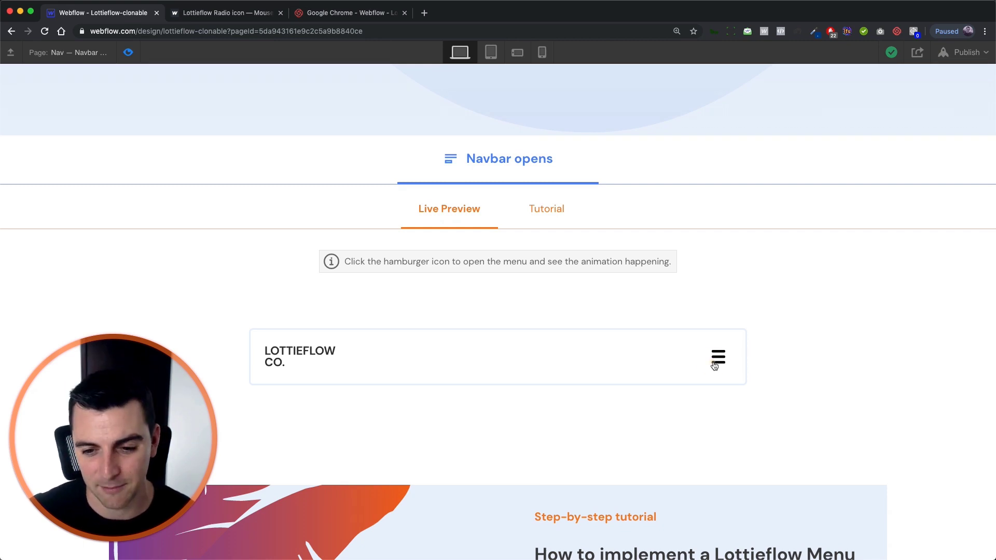
left_click(715, 367)
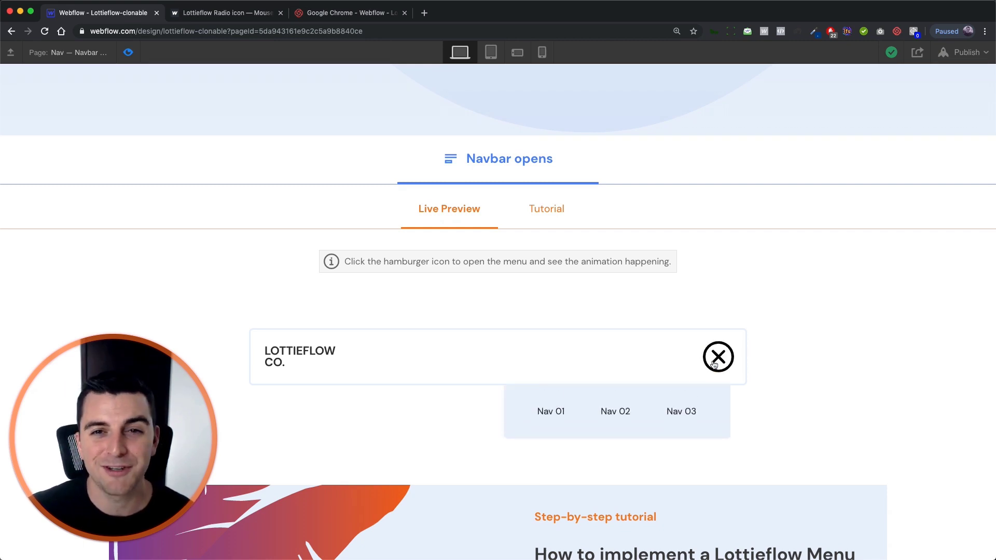
left_click(715, 366)
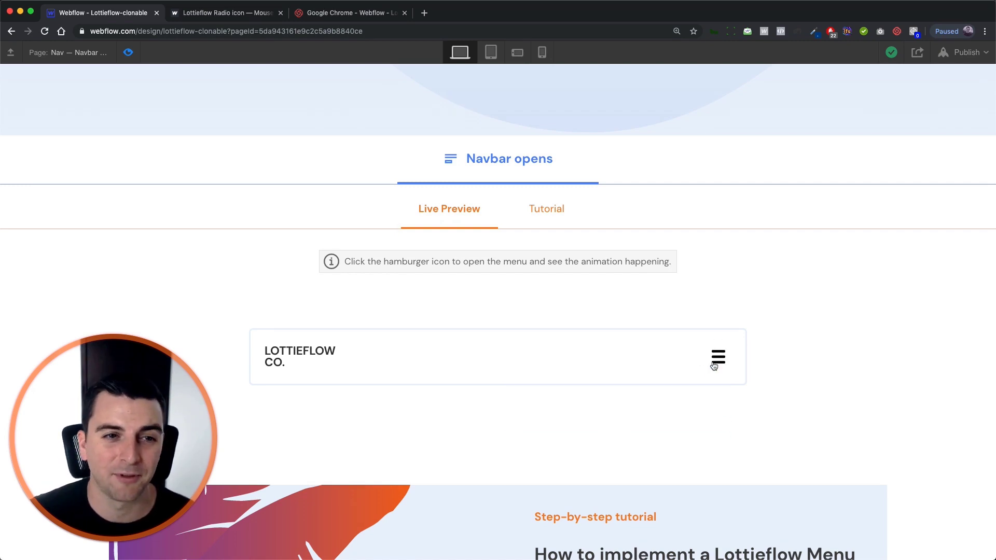
left_click(125, 53)
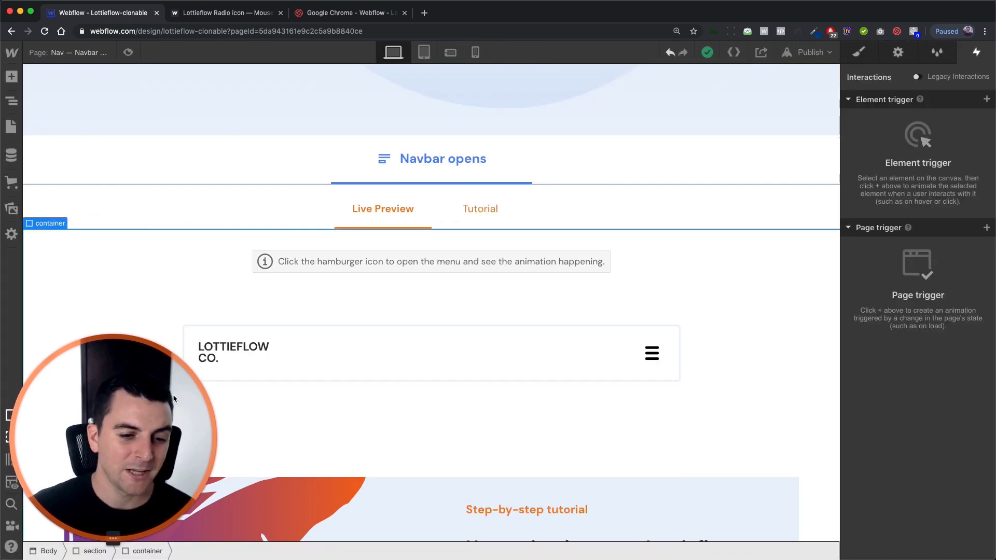
- Open the Navigator and select [LF] Nav Trigger, then [LF] Nav Wrapper
left_click(12, 102)
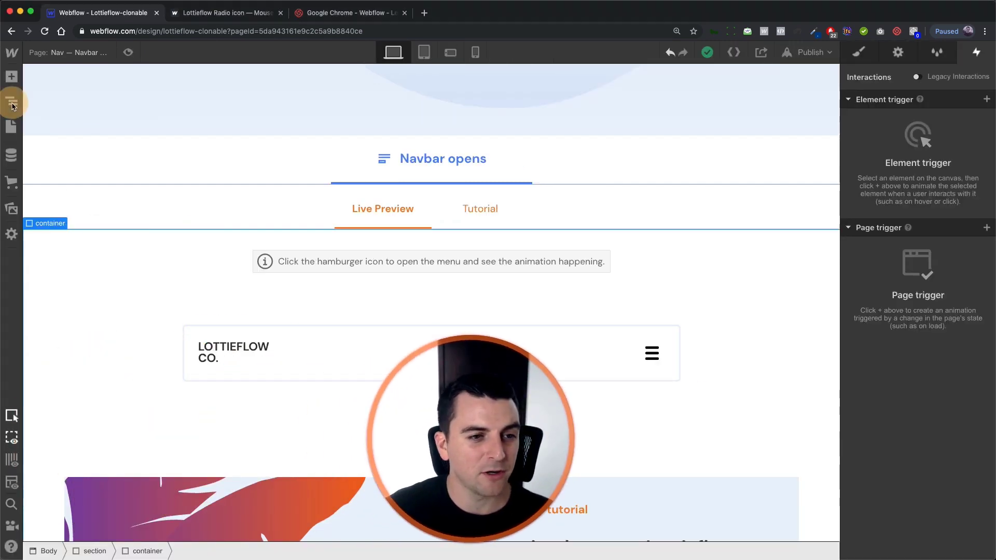
left_click(12, 102)
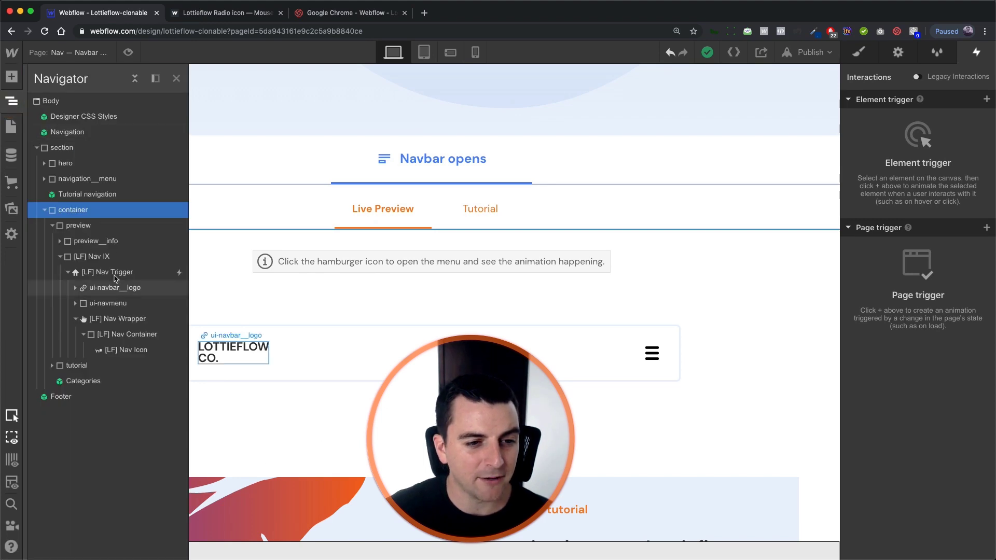
left_click(124, 272)
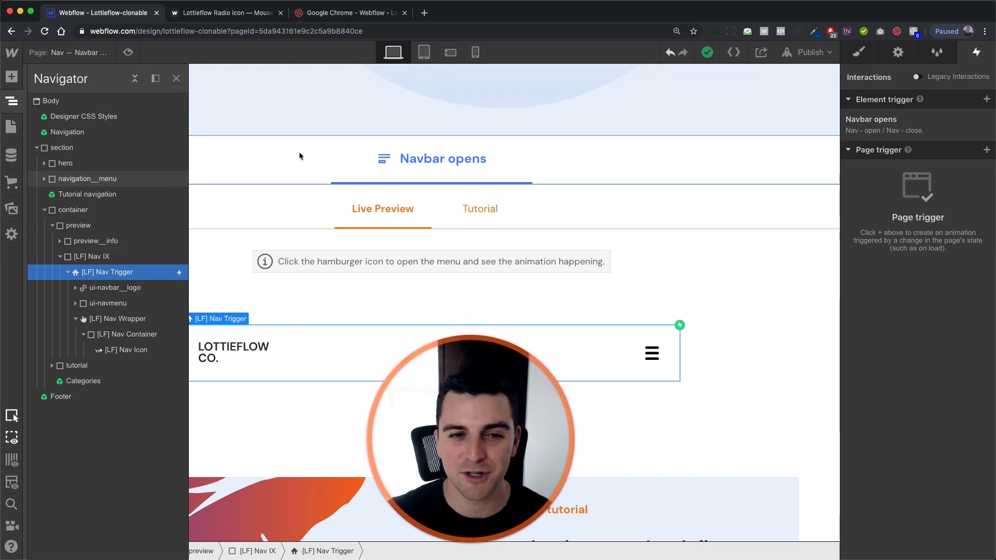
left_click(114, 319)
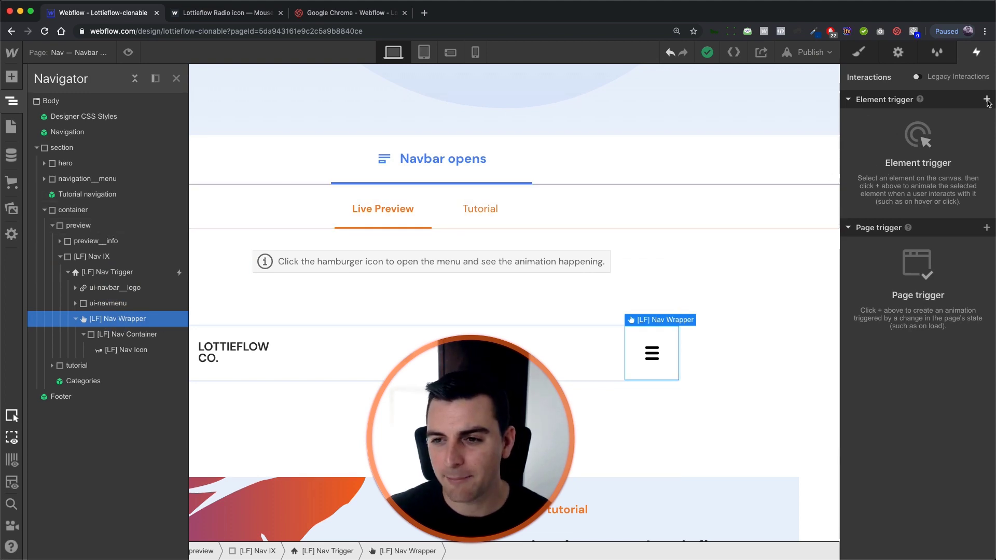
- Check the element trigger lists on the Nav Wrapper and ui-navbar__logo, then select [LF] Nav Trigger
left_click(987, 99)
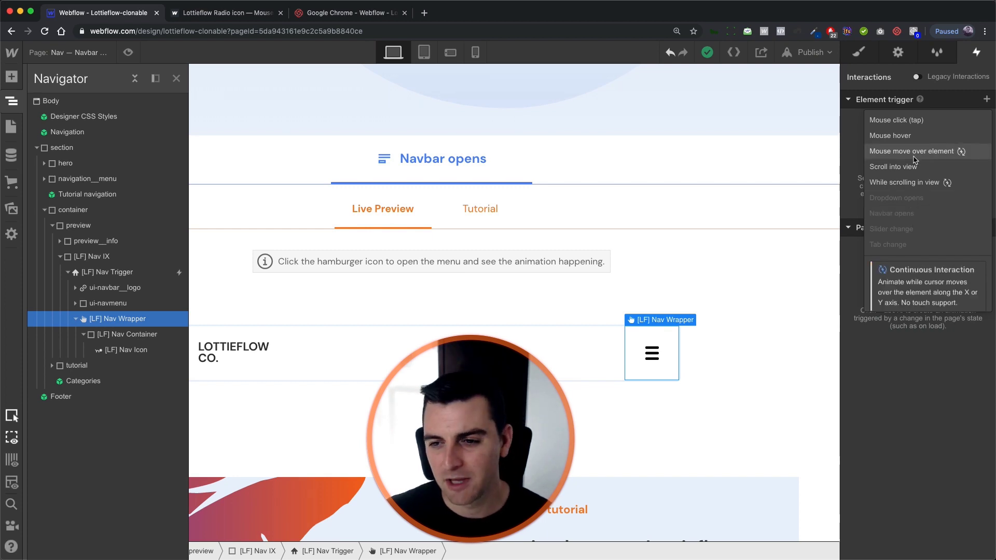
left_click(81, 289)
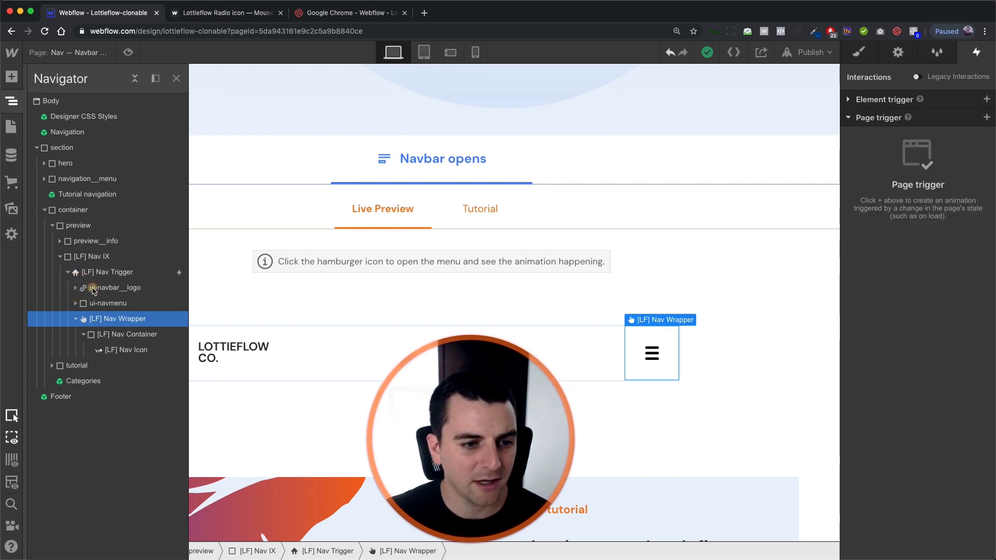
left_click(986, 100)
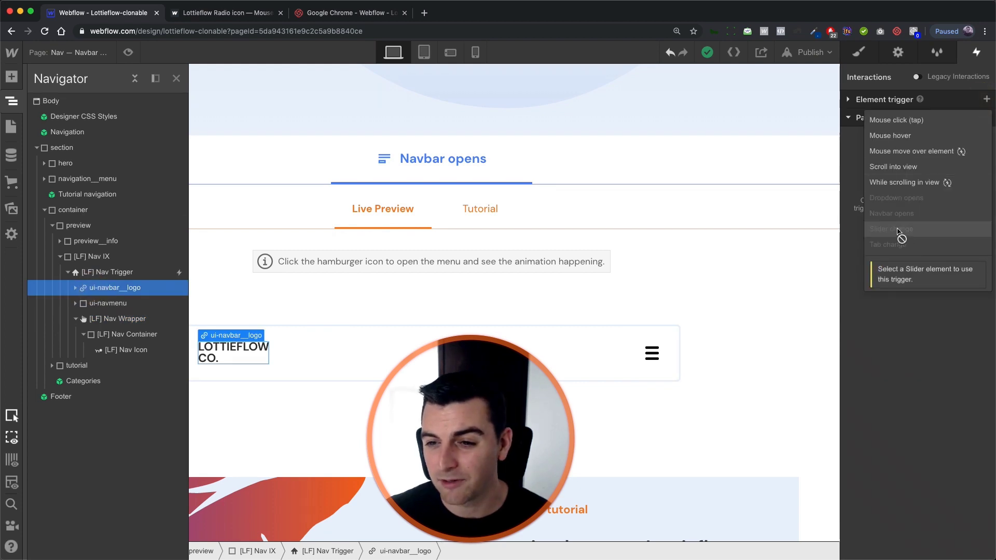
left_click(128, 271)
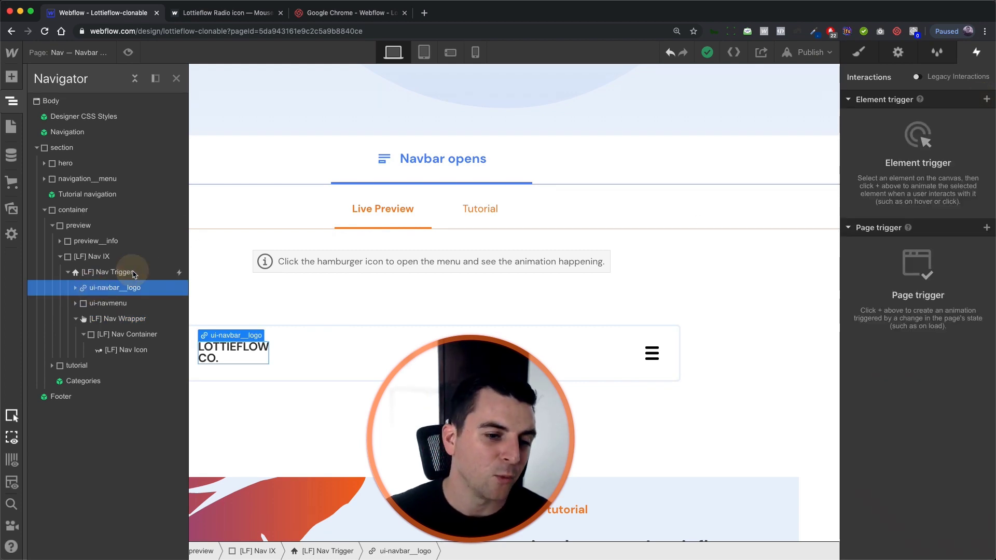
left_click(128, 273)
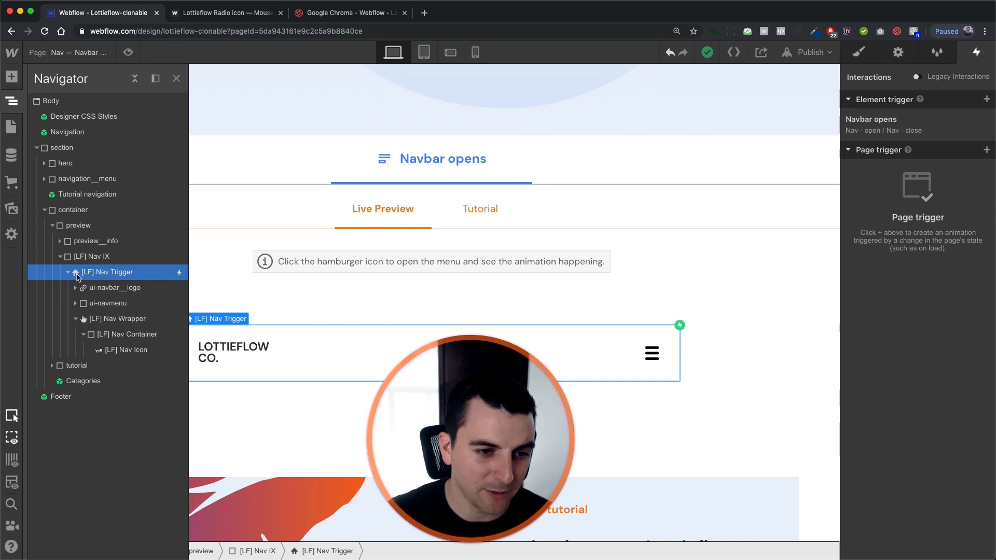
- In the Navbar opens trigger, set Menu closes to start the Nav - close animation
left_click(987, 99)
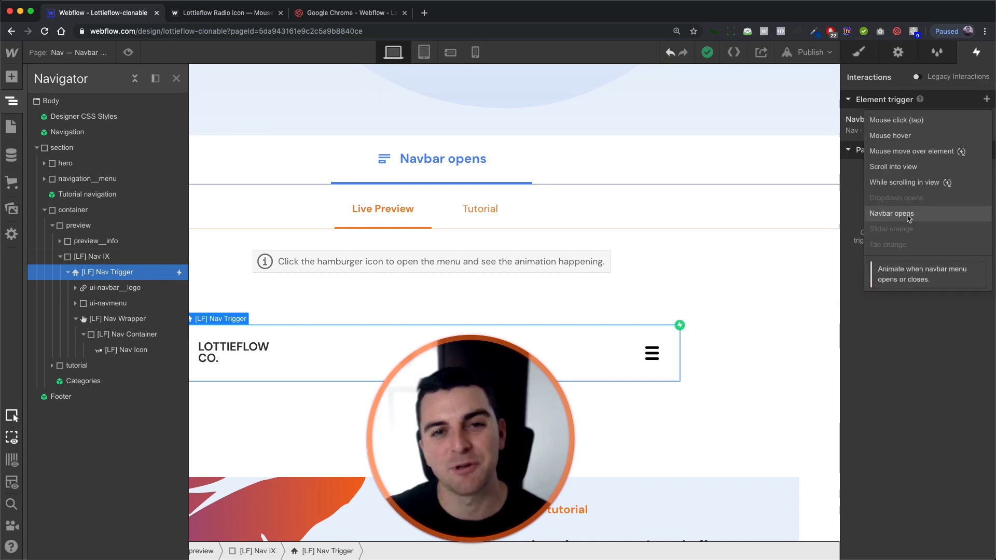
left_click(887, 213)
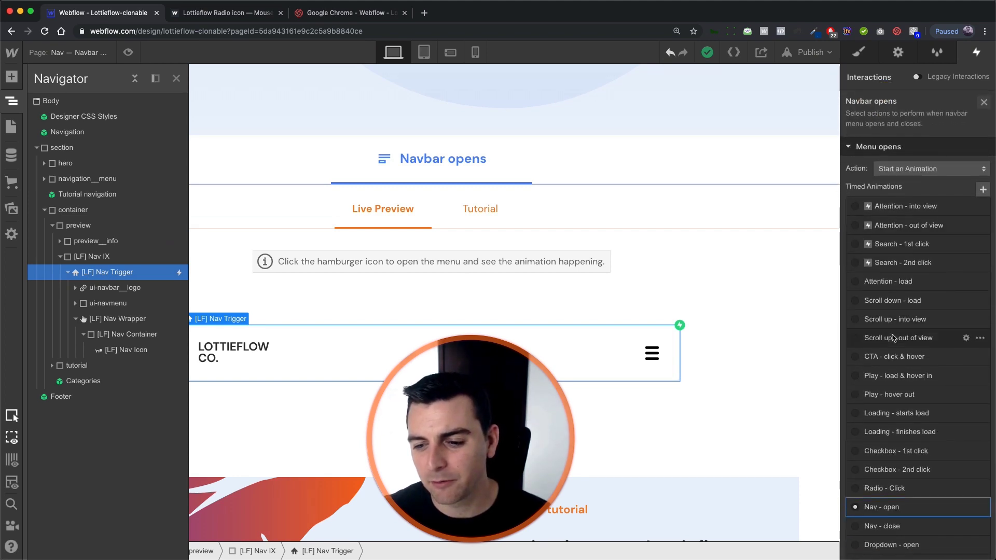
scroll(893, 338, "down", 3)
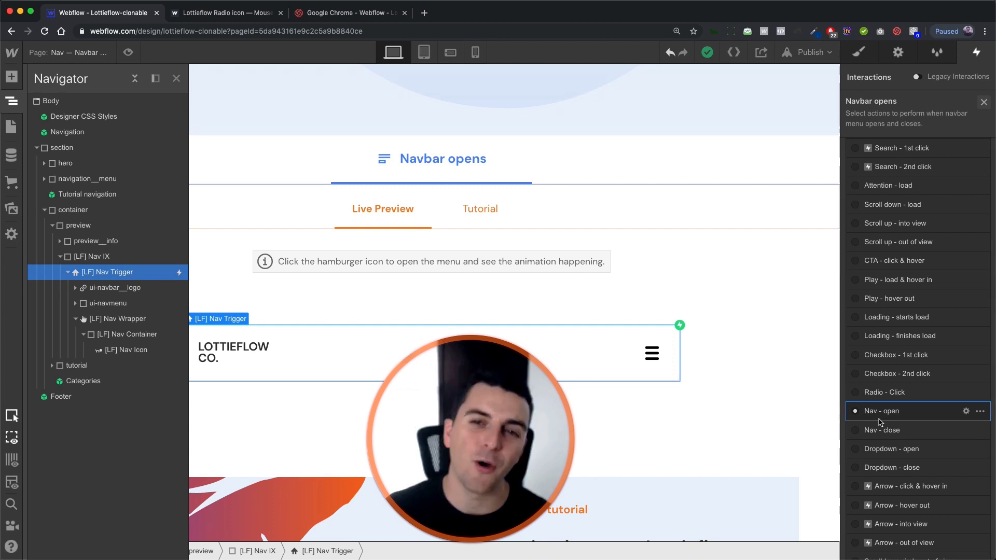
scroll(882, 422, "down", 10)
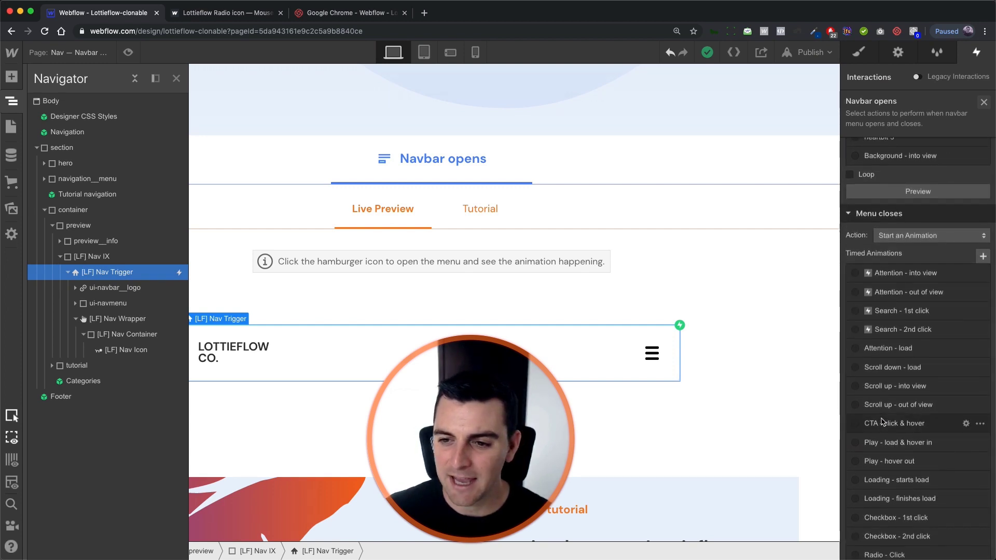
scroll(883, 421, "down", 3)
left_click(868, 440)
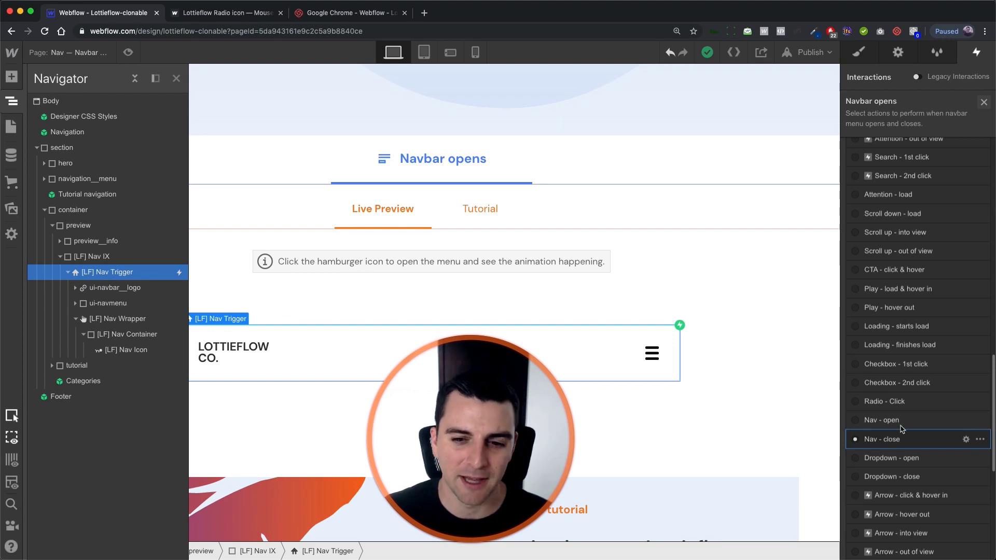
- Close the Navigator panel to widen the canvas
left_click(177, 78)
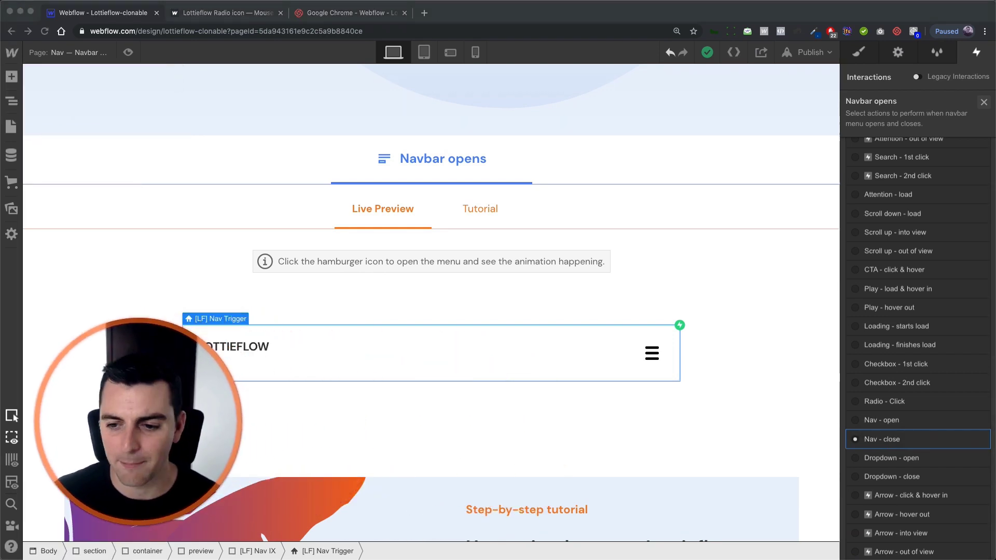
scroll(903, 431, "up", 2)
scroll(904, 430, "down", 2)
- Edit the Nav - open animation, select its Nav Icon Lottie action and preview it
left_click(892, 420)
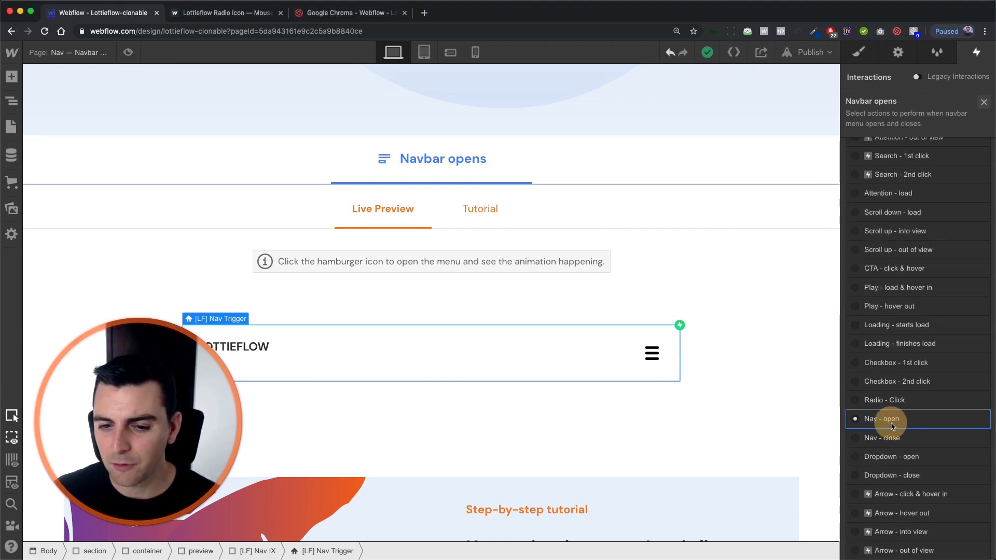
left_click(892, 420)
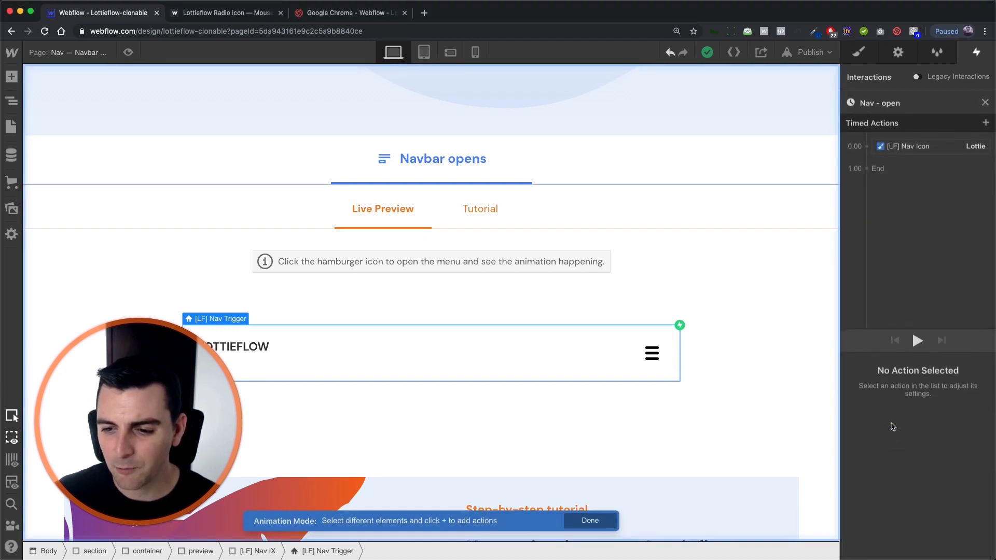
left_click(908, 146)
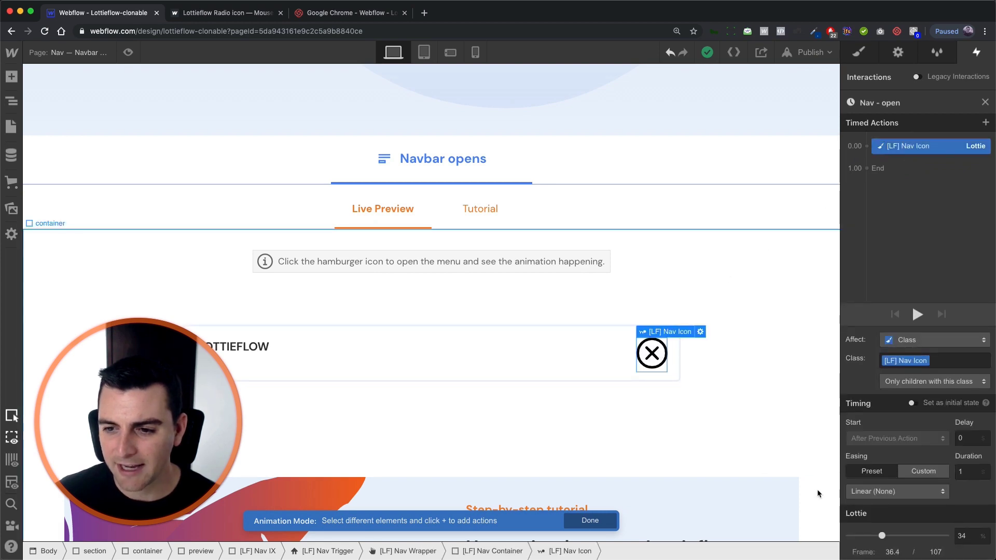
left_click(918, 314)
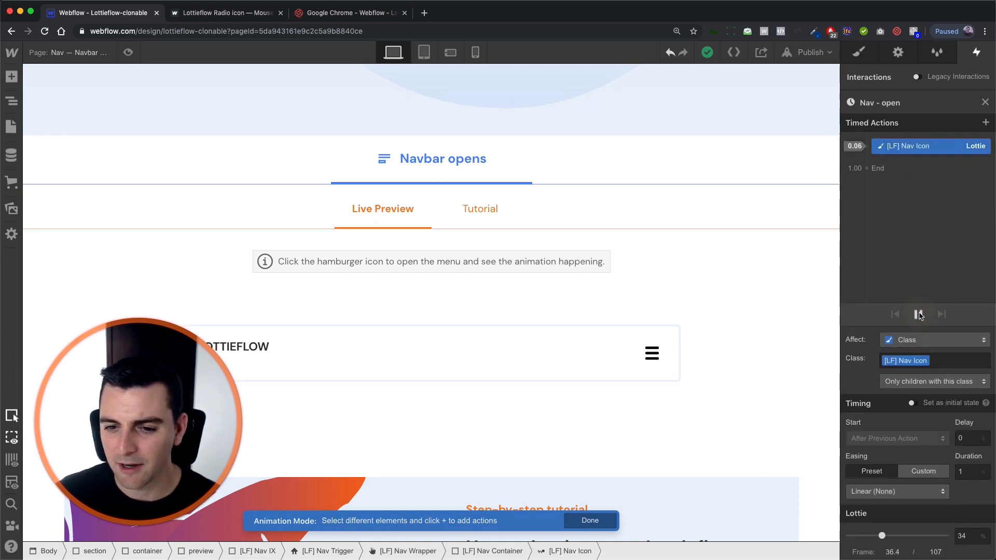
left_click(918, 314)
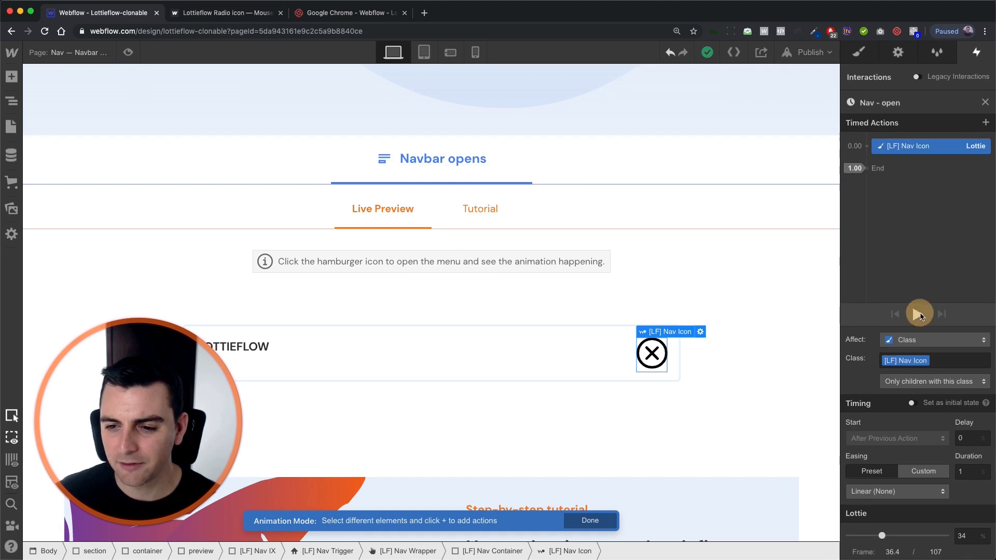
left_click(652, 354)
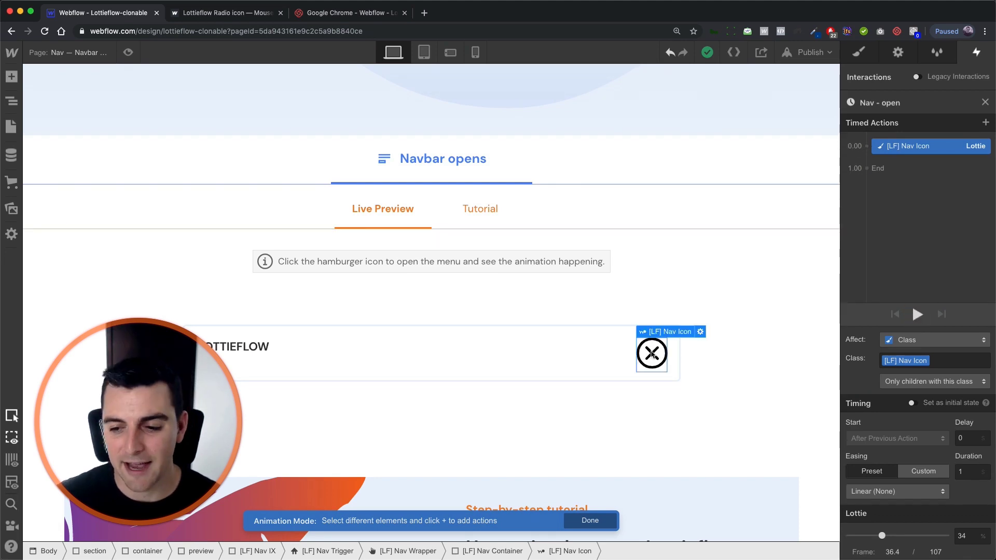
- Try a 2-second duration on the Lottie action, then set Duration back to 1 and preview
left_click(974, 469)
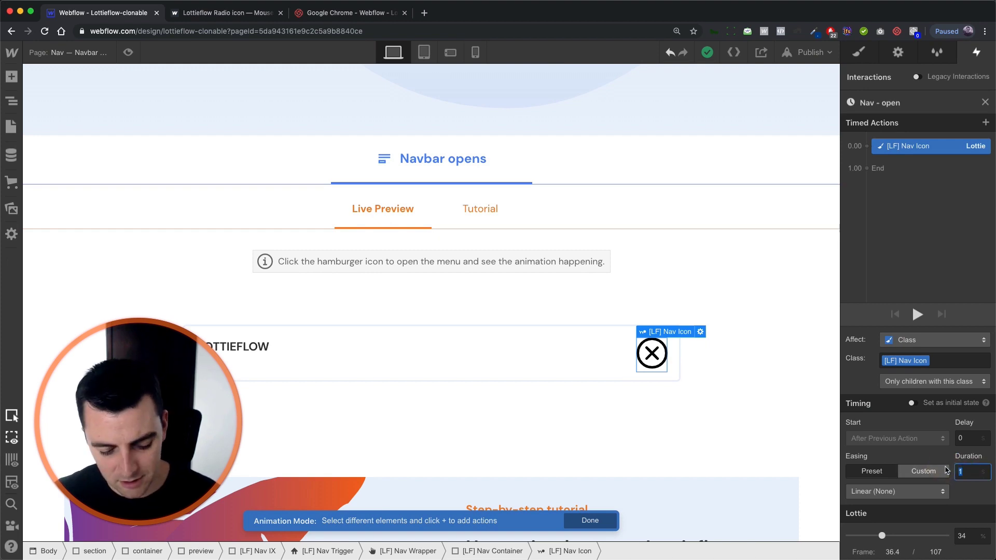
left_click(918, 315)
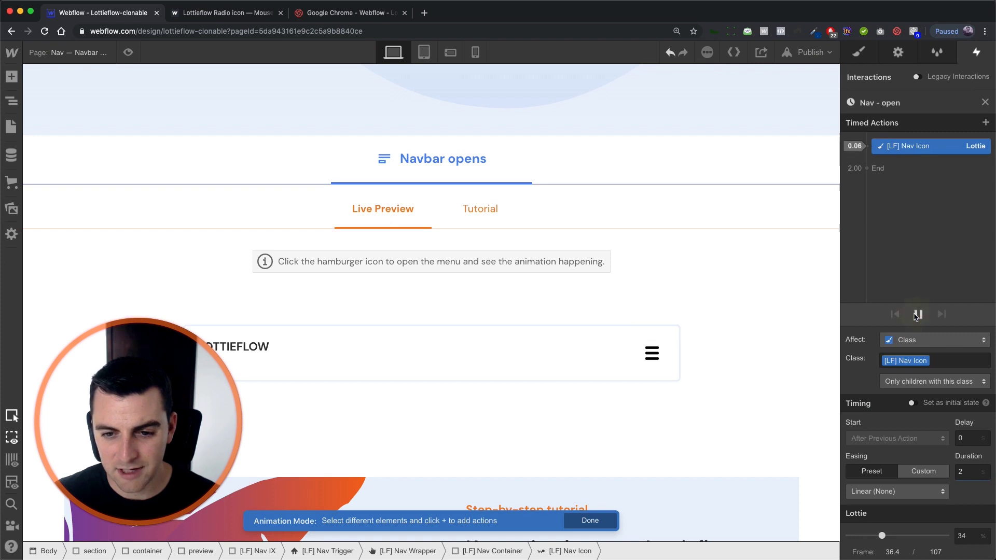
left_click(916, 314)
left_click(917, 315)
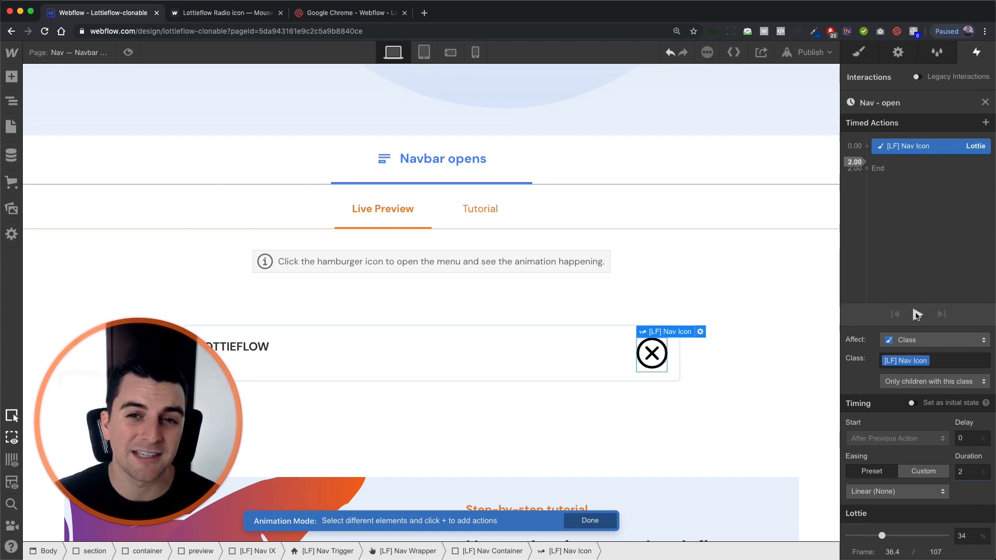
double_click(973, 472)
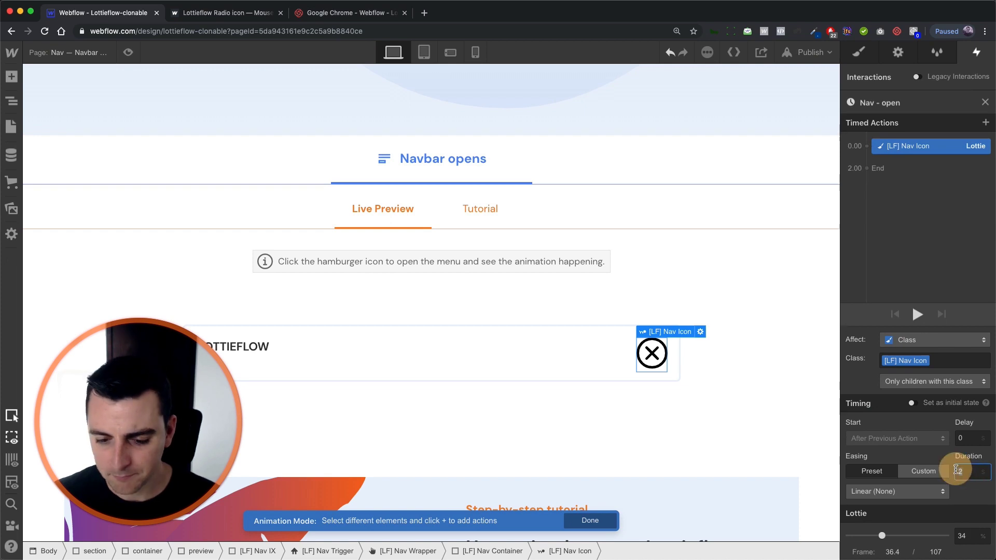
type("1")
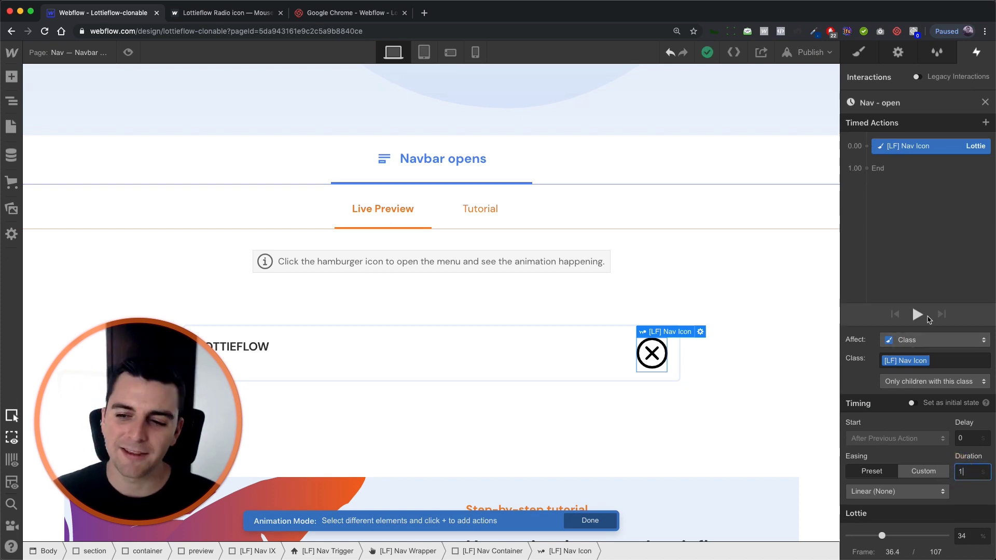
left_click(918, 315)
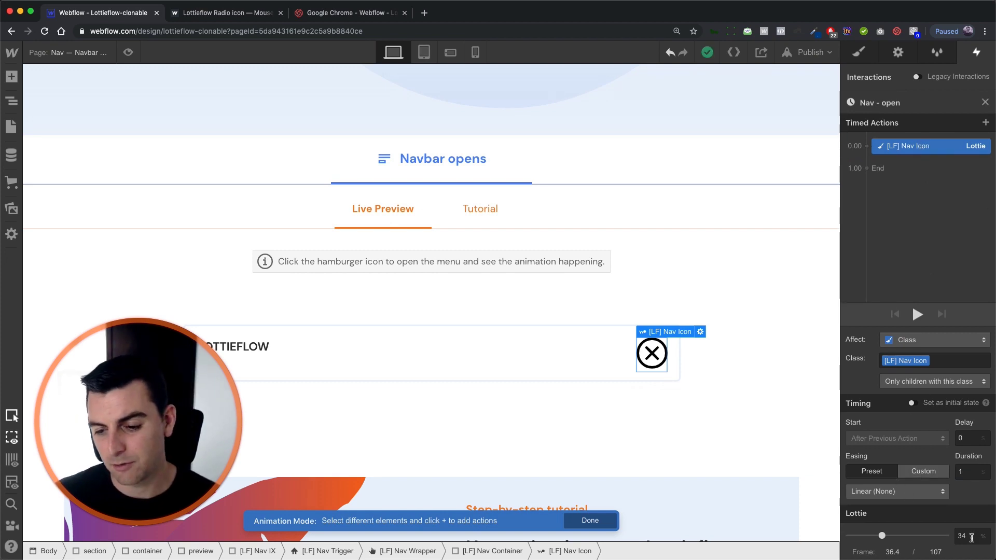
left_click_drag(893, 134, 865, 161)
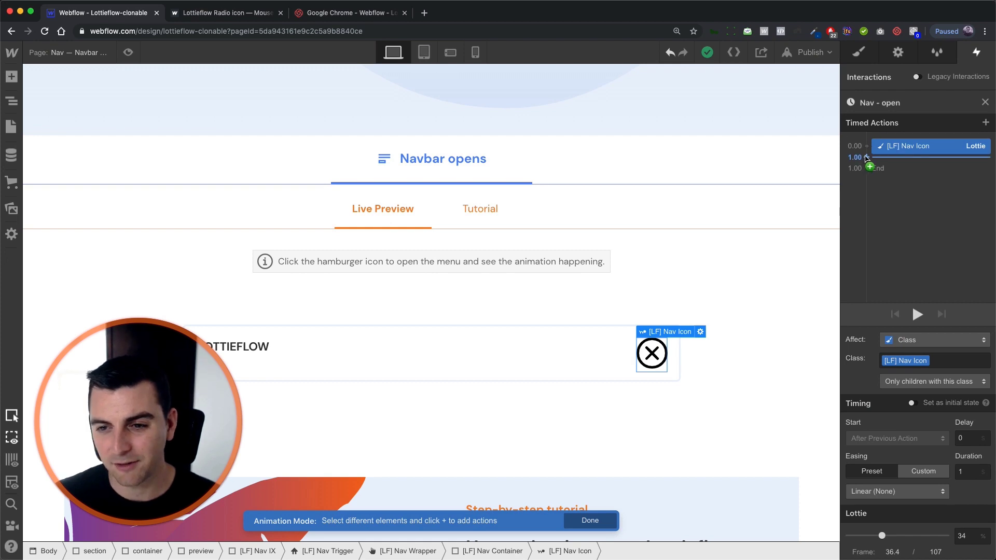
- Add a second Nav Icon Lottie action and give the first 20% progress over 3 seconds, then preview
left_click(865, 158)
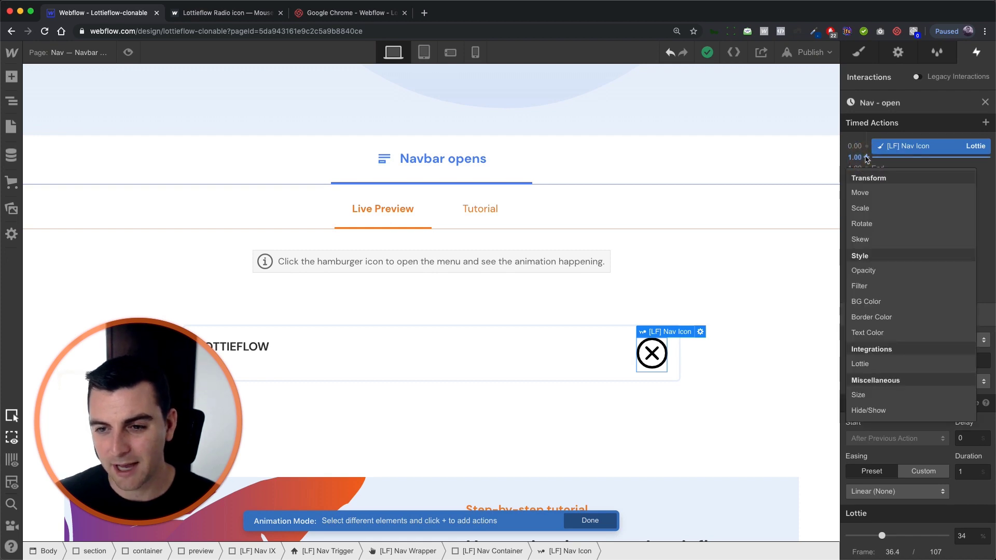
left_click(862, 363)
left_click(966, 535)
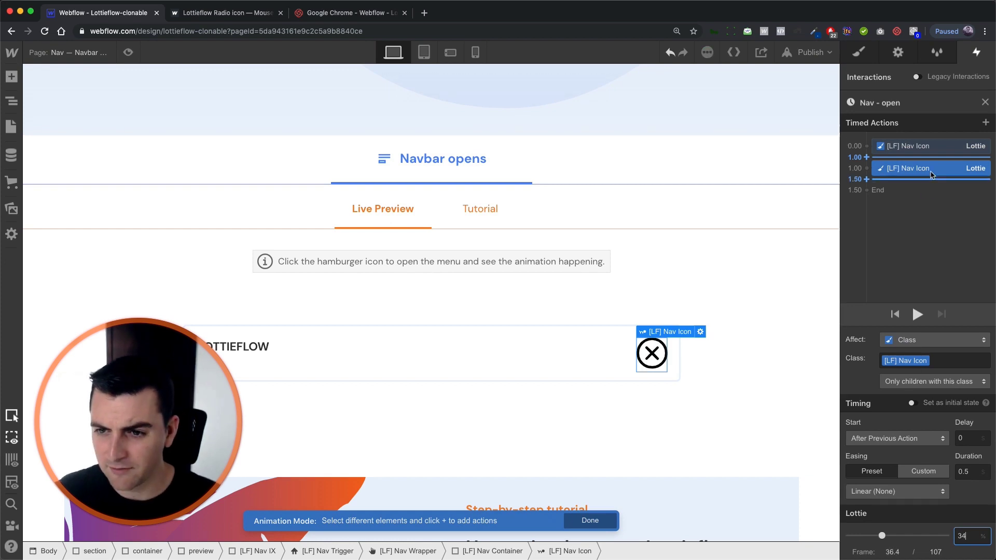
left_click(934, 147)
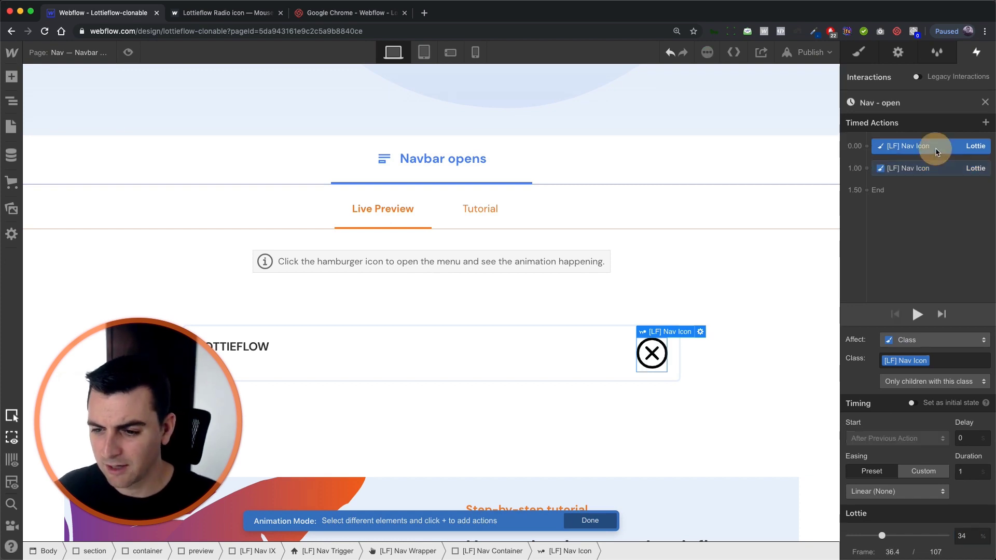
left_click(973, 540)
type("20")
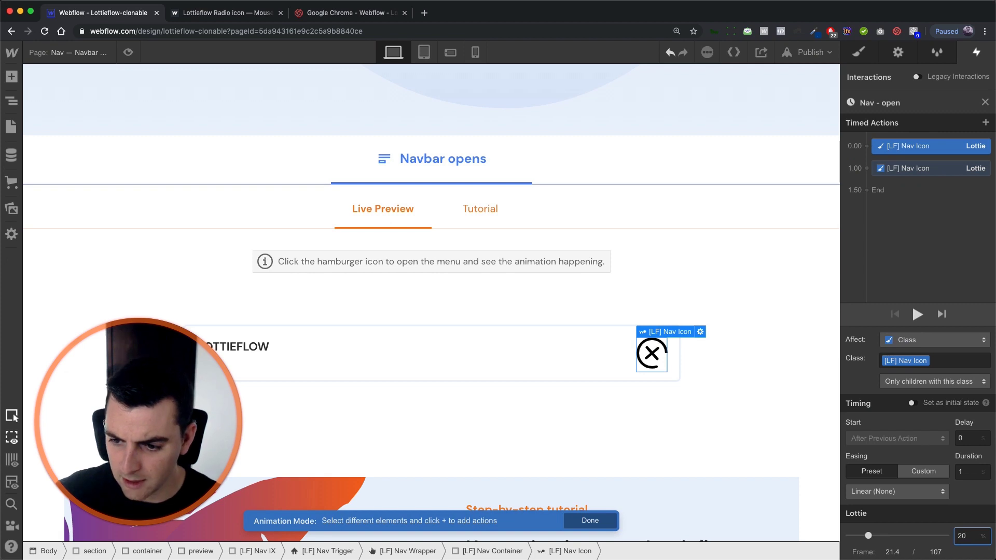
left_click(969, 471)
type("3")
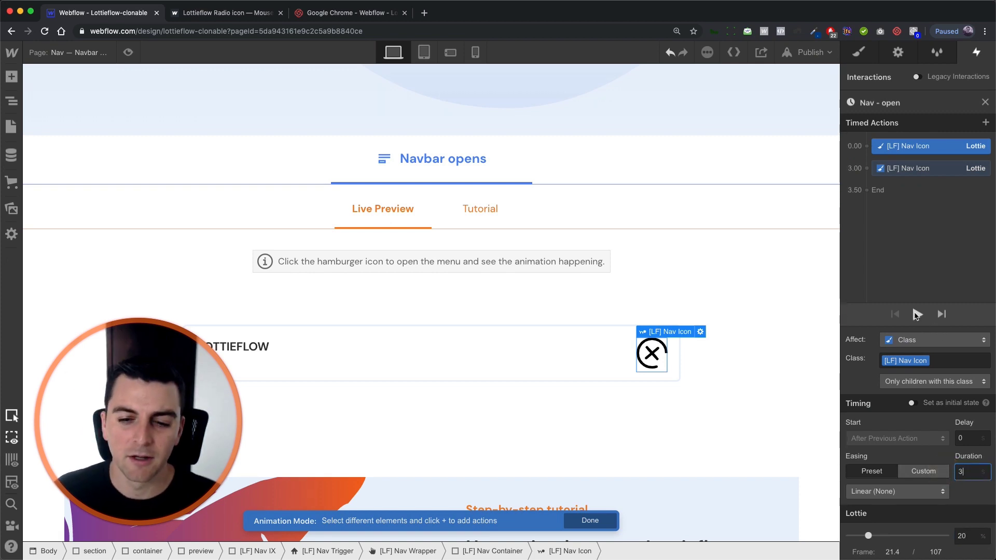
left_click(895, 168)
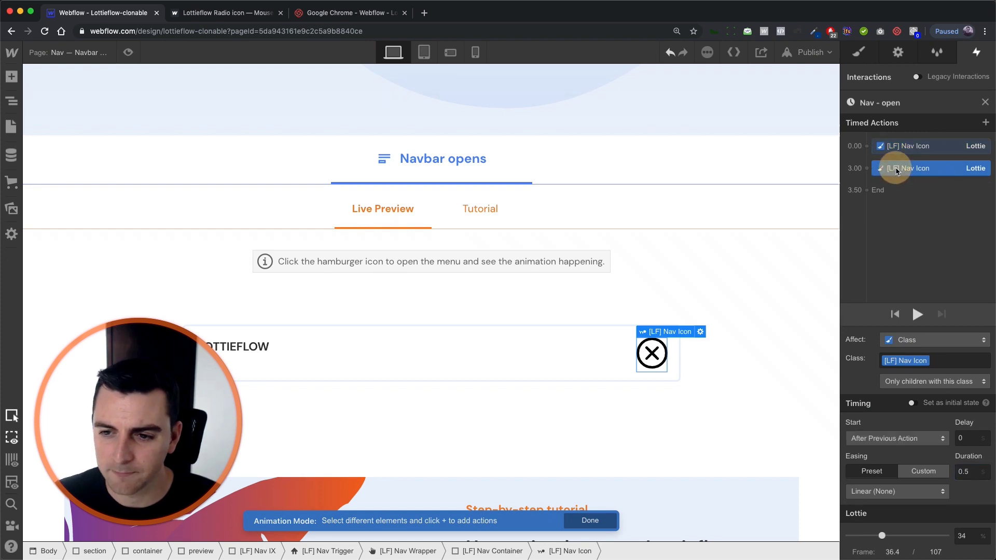
left_click(920, 314)
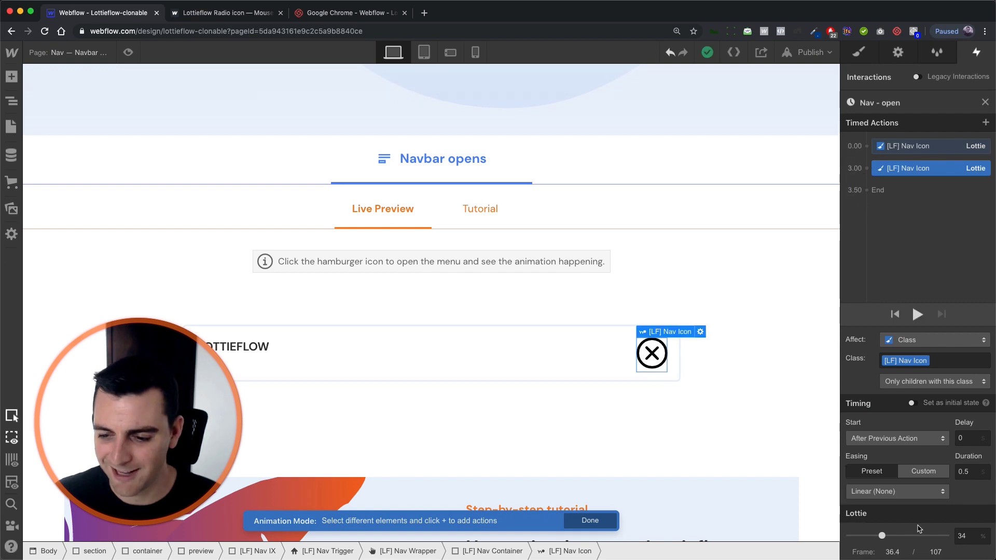
- Change the first Lottie action's progress to 10% and preview the animation
left_click(905, 147)
left_click(968, 535)
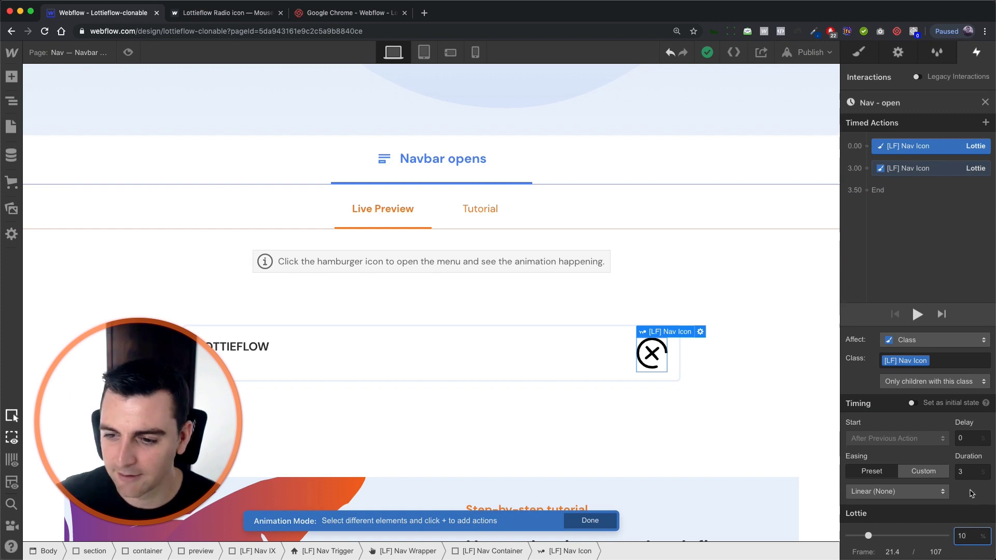
left_click(918, 314)
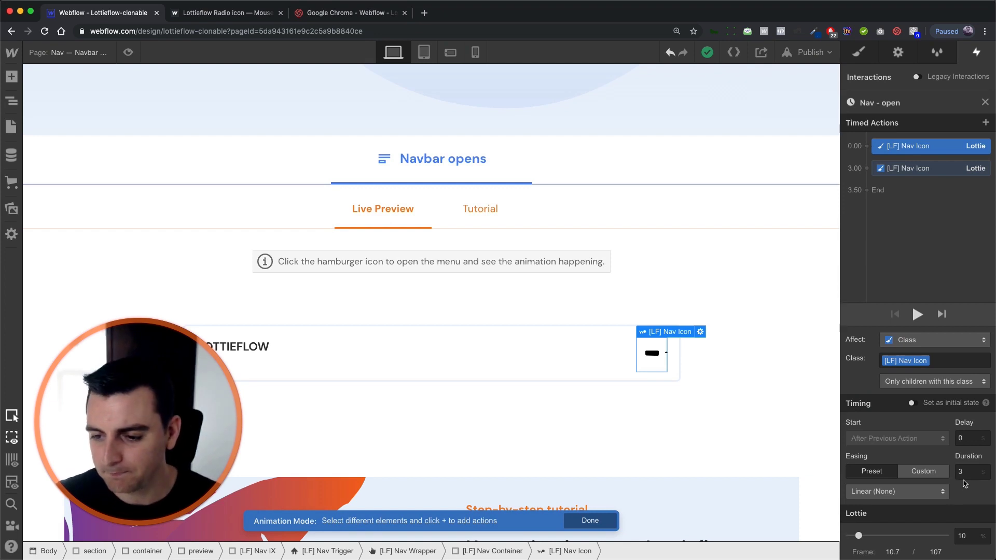
- Delete the 3.00 action and set the remaining Lottie action to 34% over 1 second
left_click(945, 168)
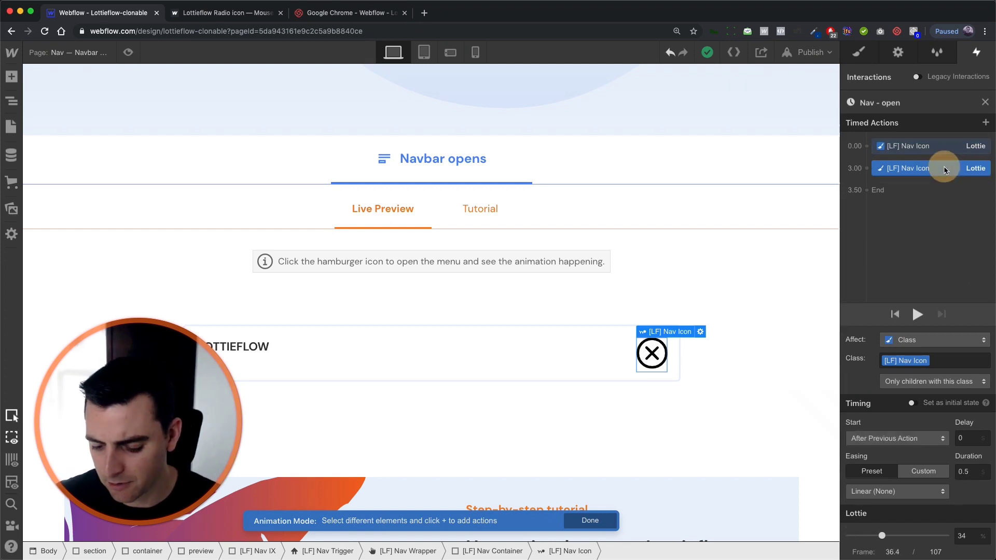
key("Delete")
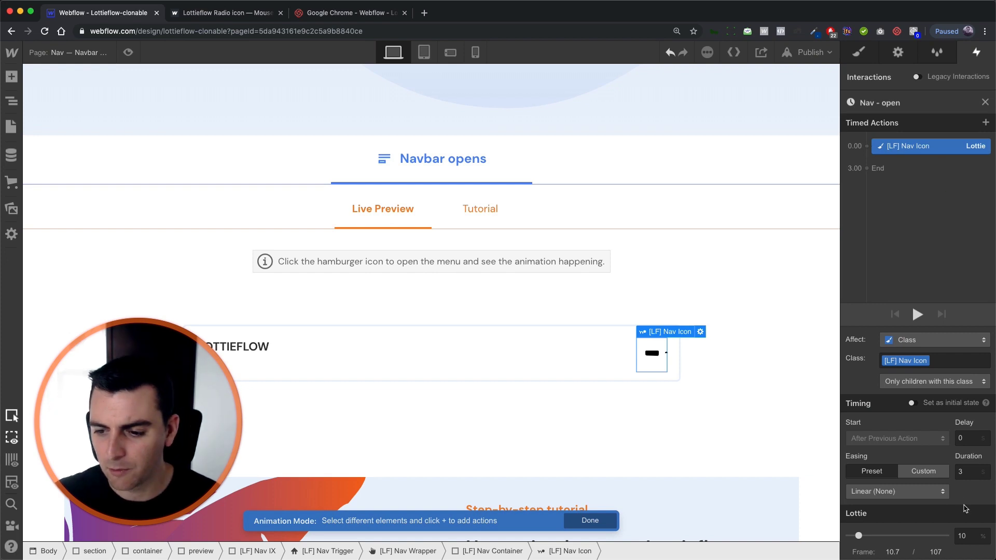
left_click(972, 538)
type("34")
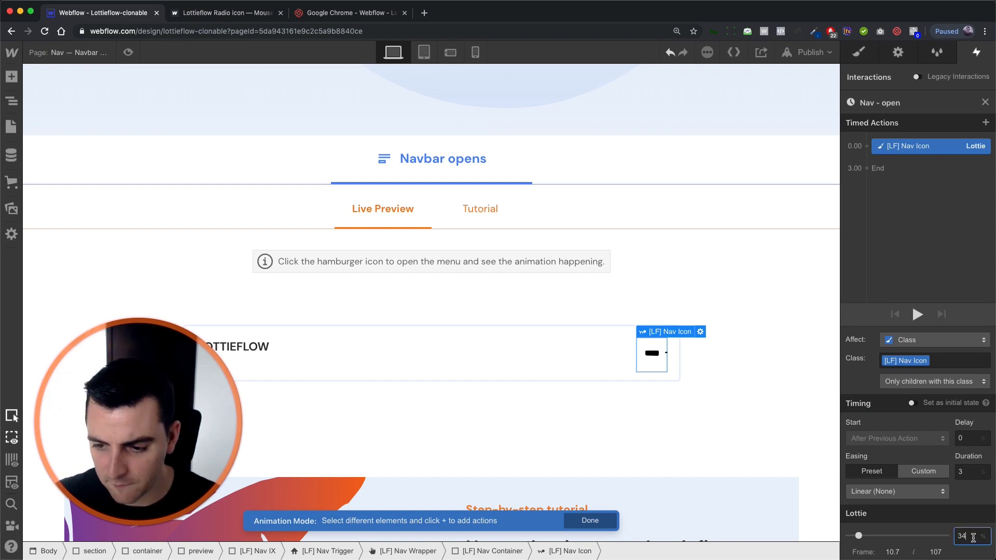
left_click(968, 477)
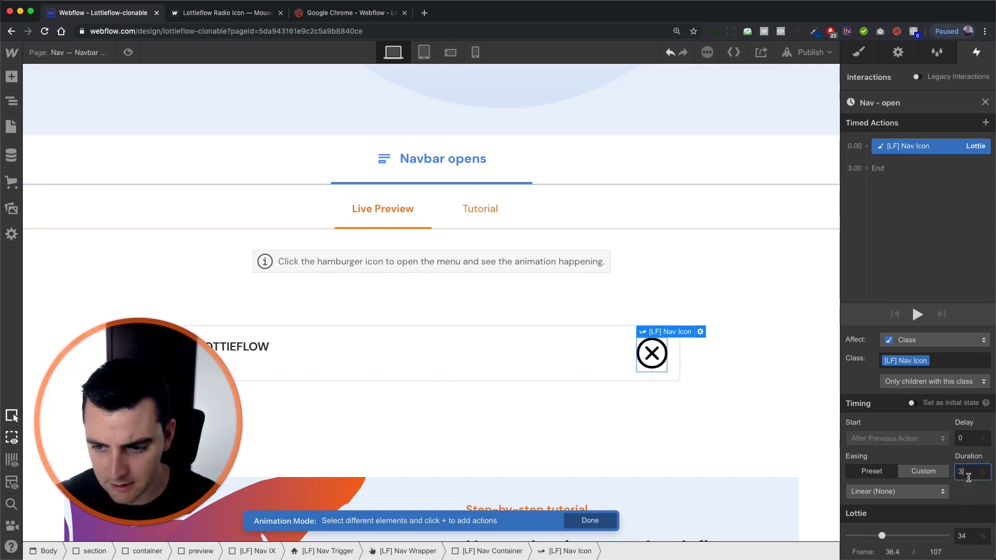
key("BackSpace")
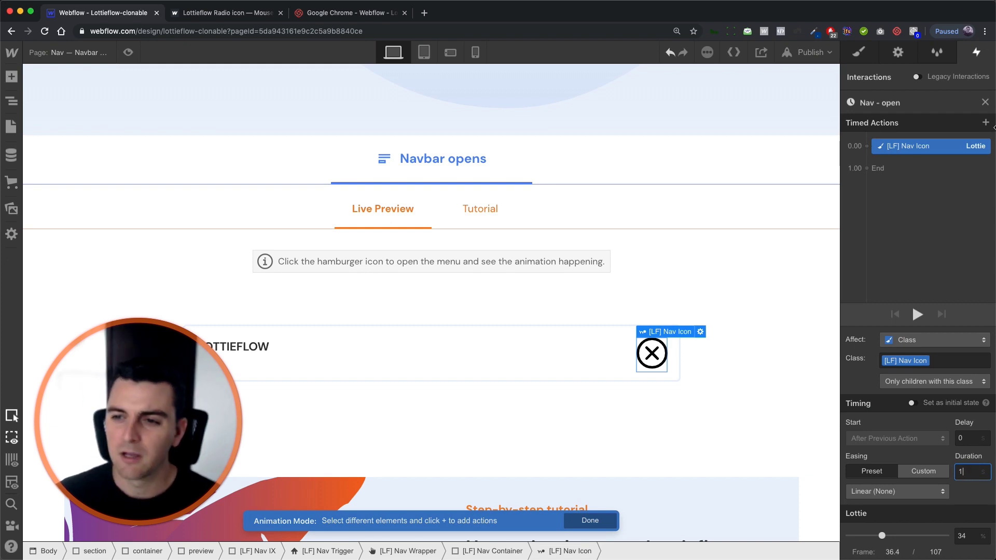
left_click(985, 102)
- Preview Nav - open and inspect Nav - close's single 1-second Nav Icon Lottie action
scroll(931, 431, "down", 5)
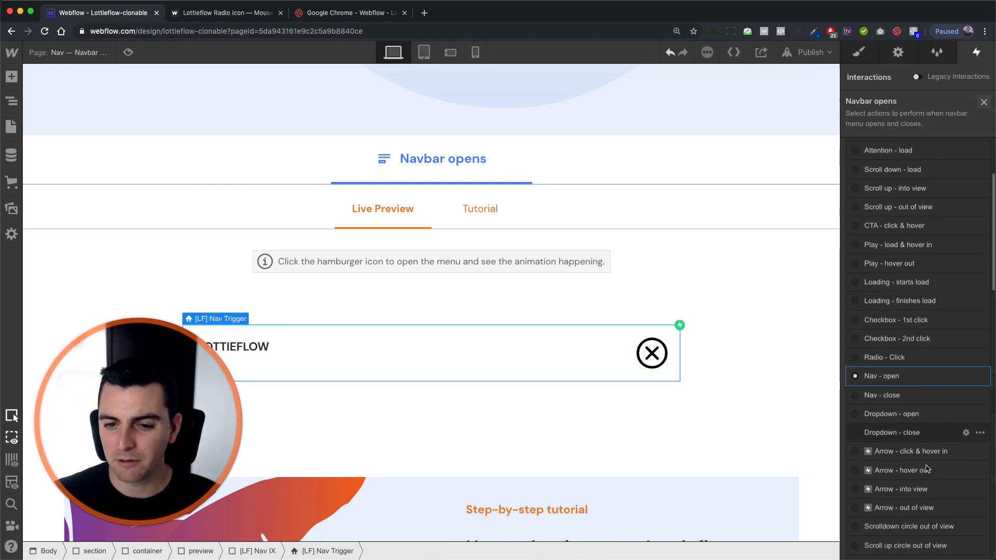
left_click(923, 372)
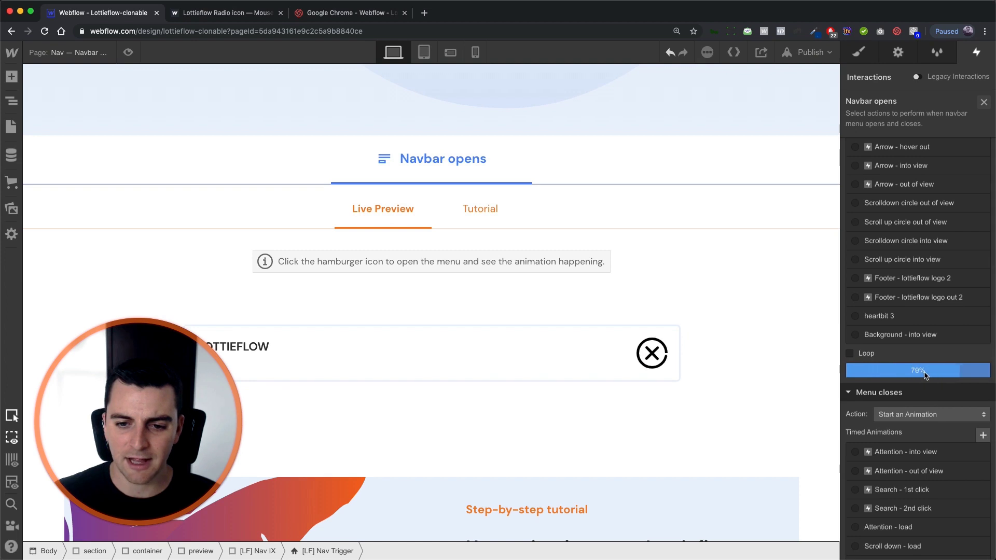
scroll(927, 375, "down", 6)
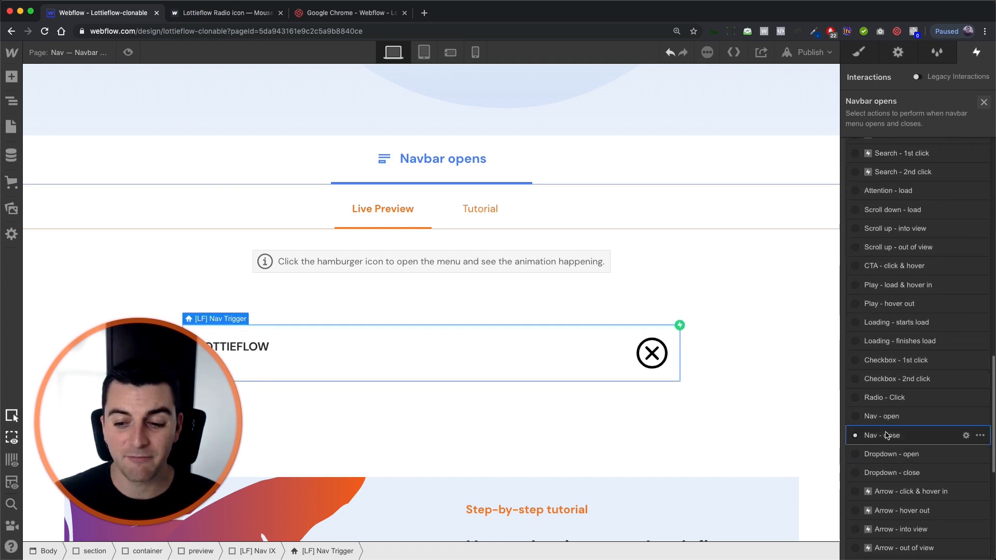
left_click(887, 434)
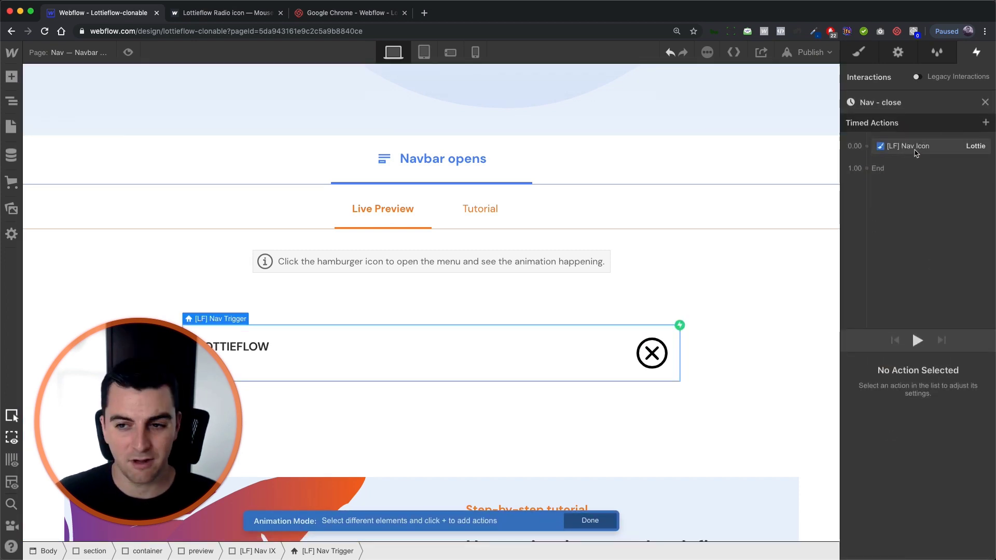
left_click(917, 150)
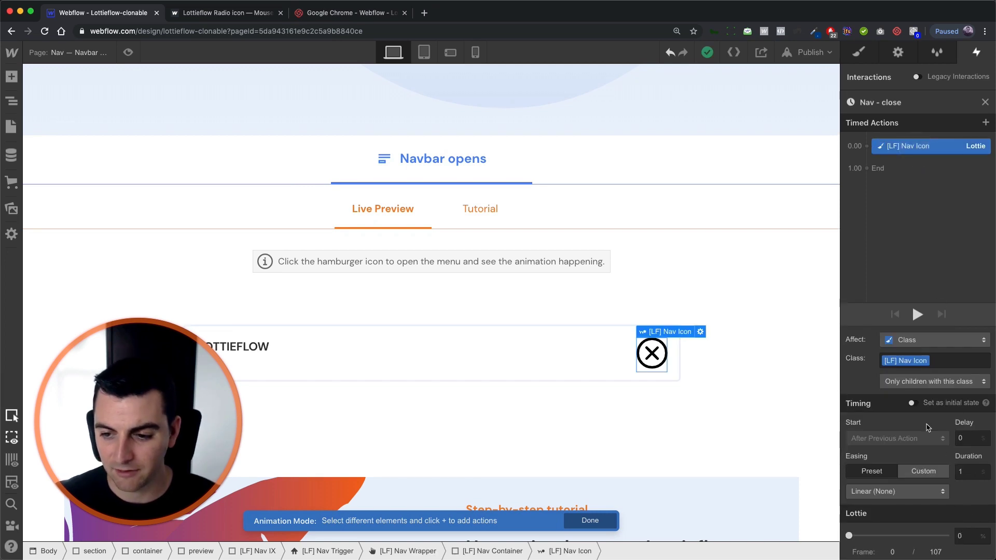
left_click(918, 314)
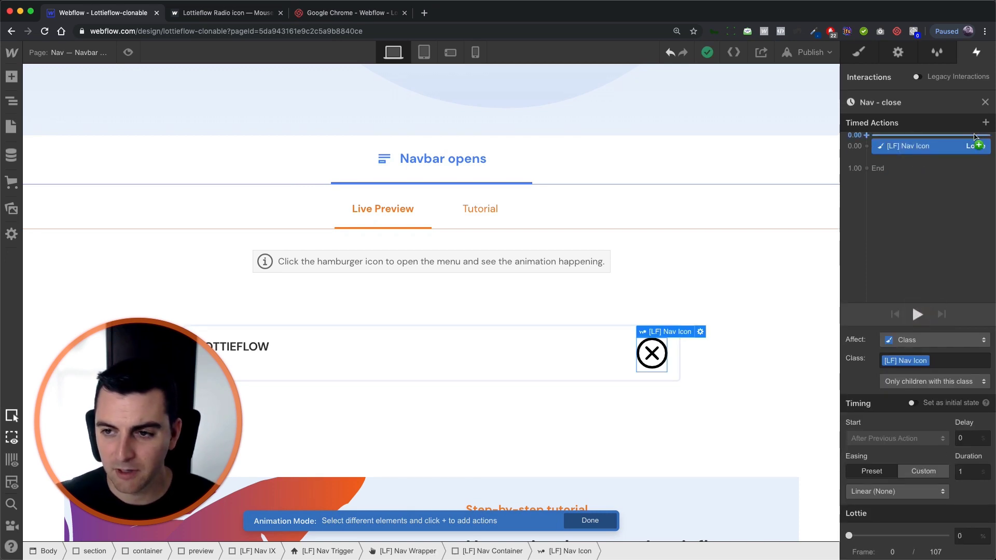
left_click(985, 102)
- Replay the navbar open and close previews, then switch the Designer into preview mode
scroll(922, 372, "down", 6)
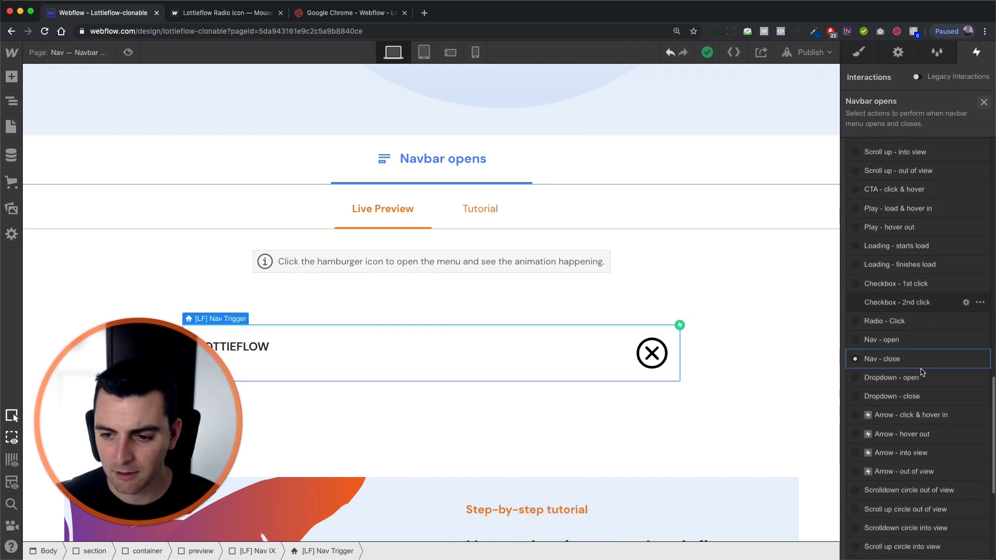
left_click(901, 414)
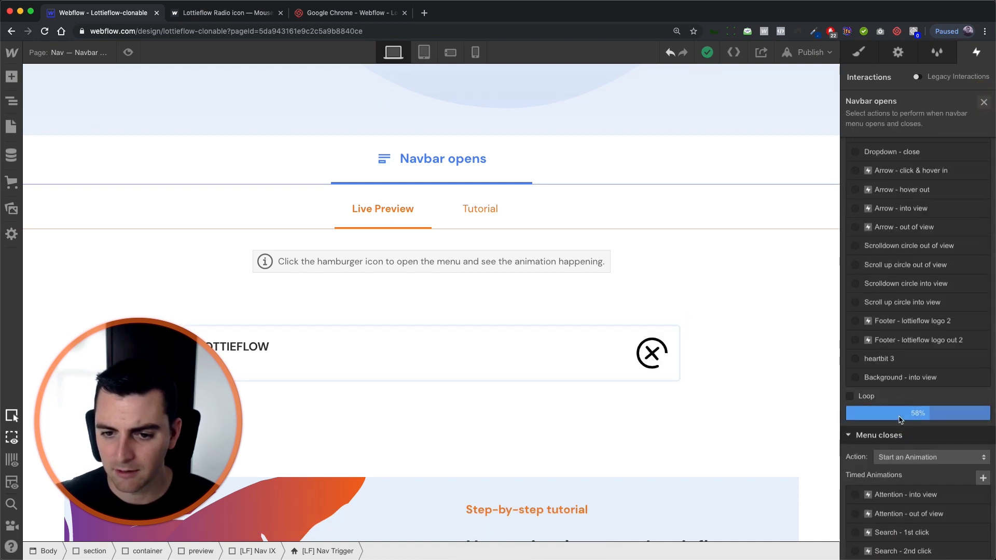
scroll(900, 419, "down", 10)
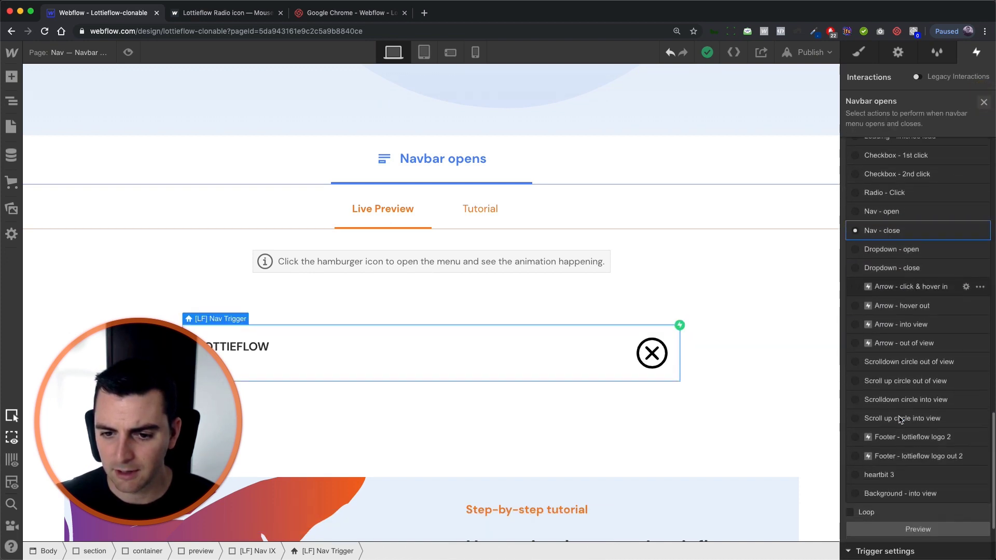
left_click(881, 529)
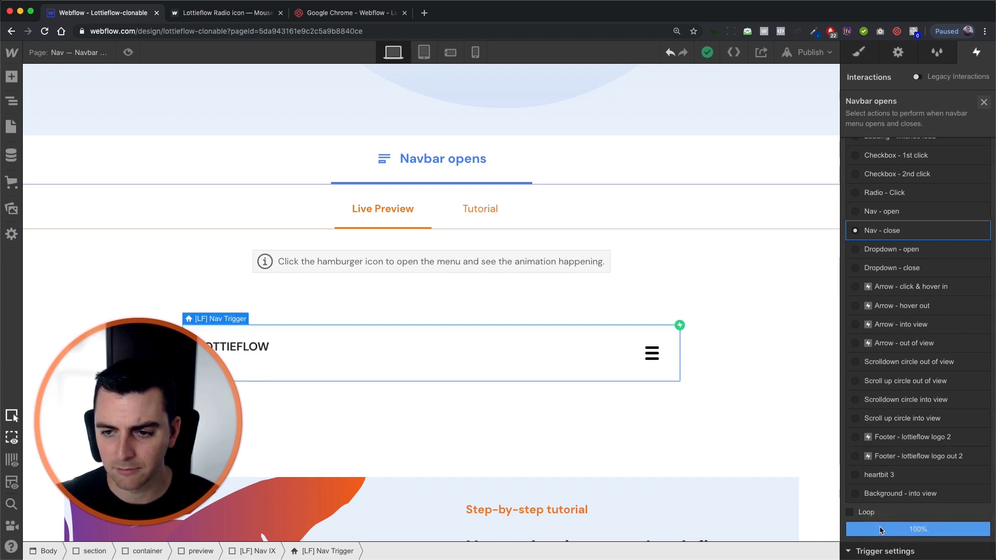
left_click(926, 231)
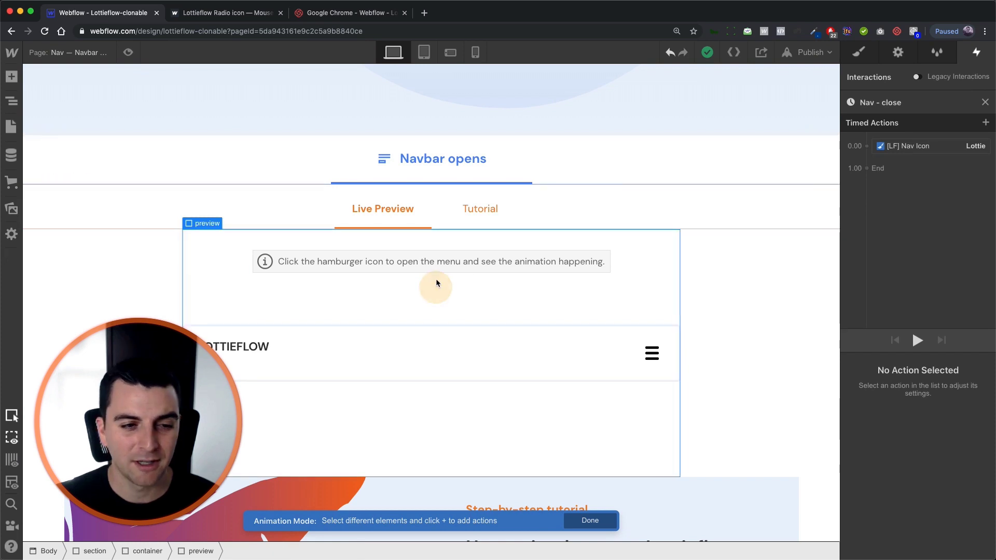
left_click(129, 52)
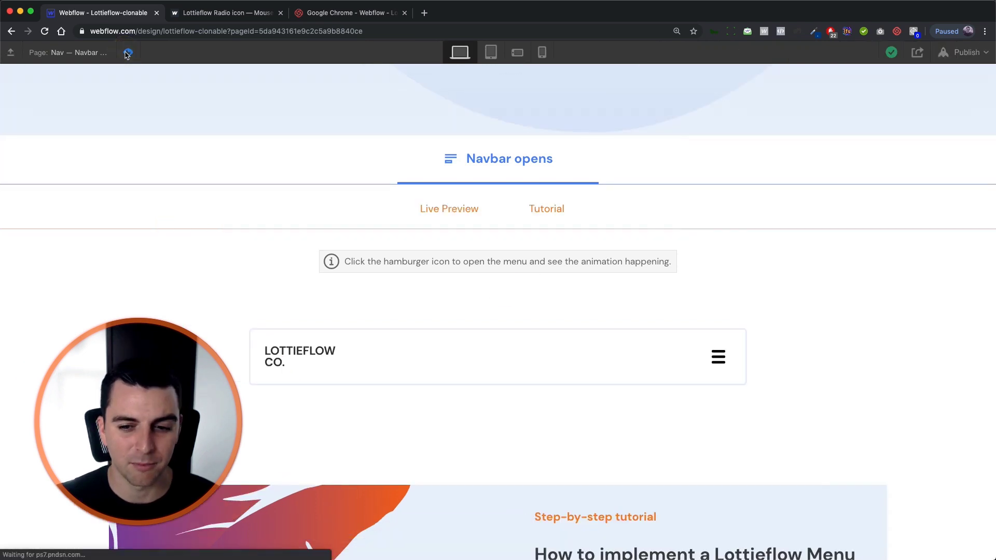
left_click(715, 364)
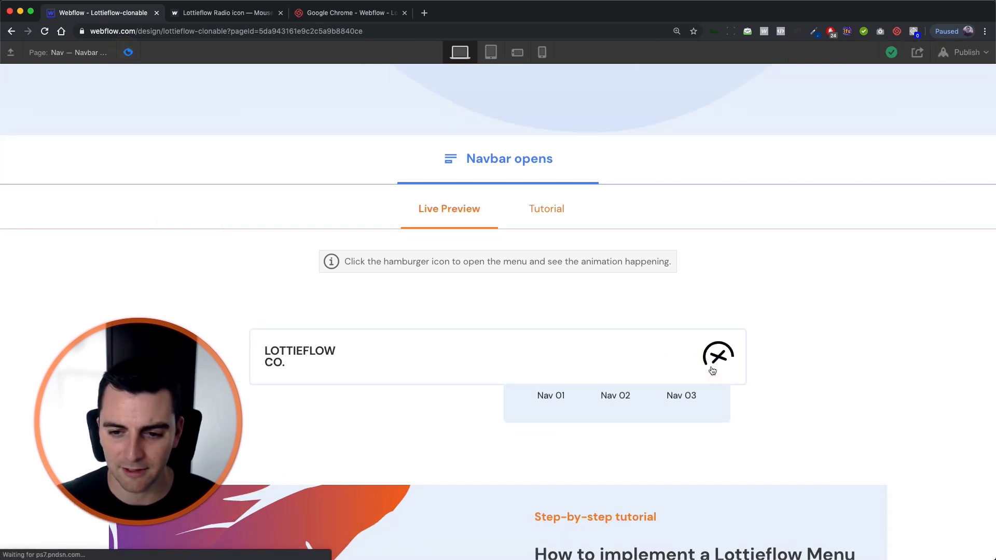
left_click(713, 369)
left_click(713, 370)
left_click(713, 369)
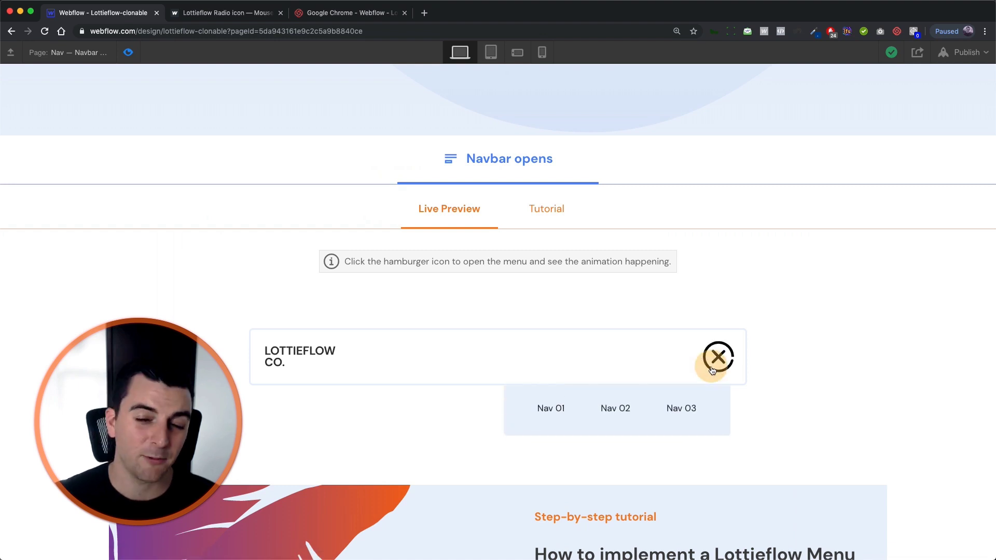
left_click(713, 368)
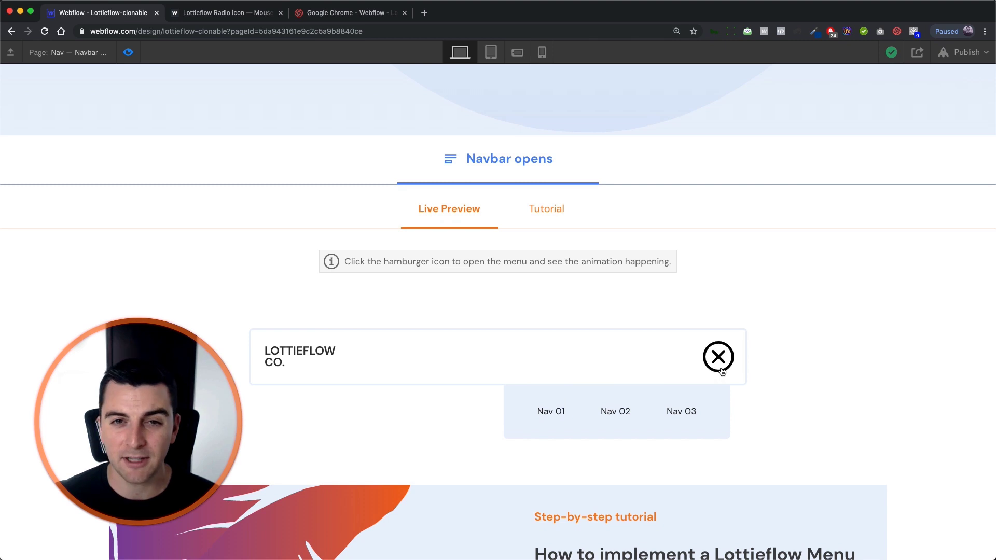
left_click(719, 374)
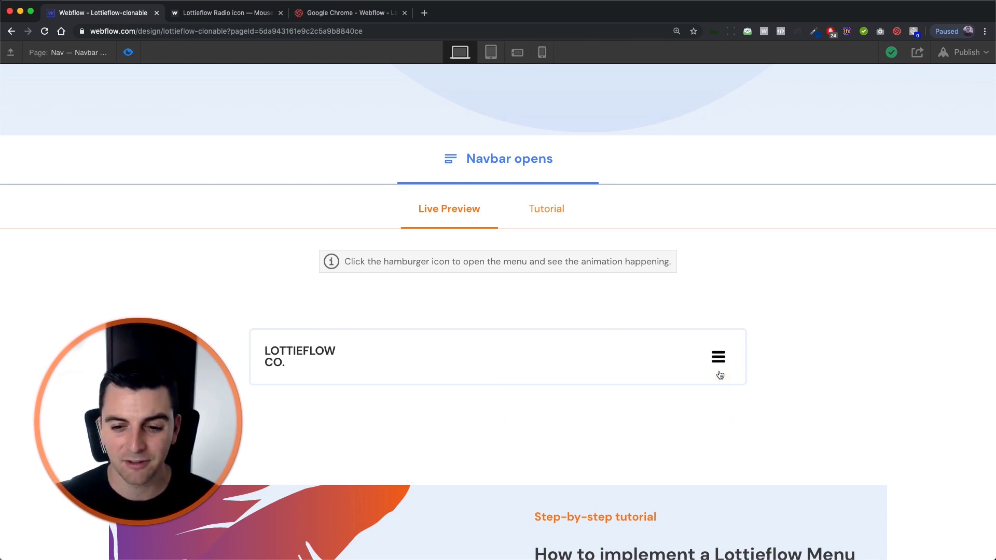
scroll(720, 374, "up", 5)
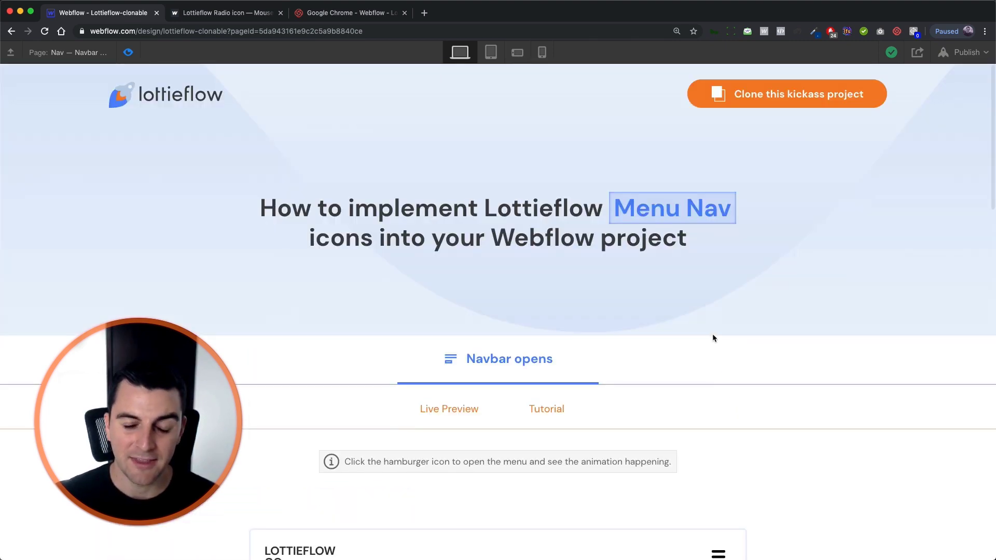